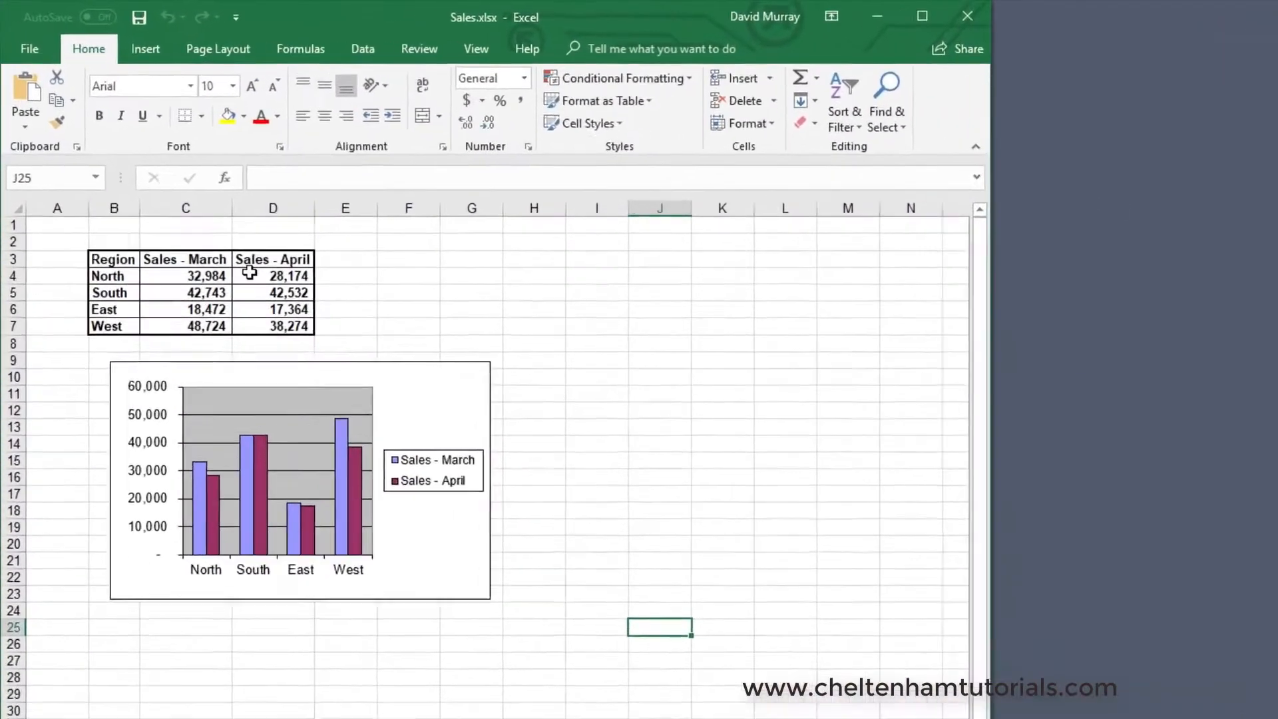
left_click(249, 272)
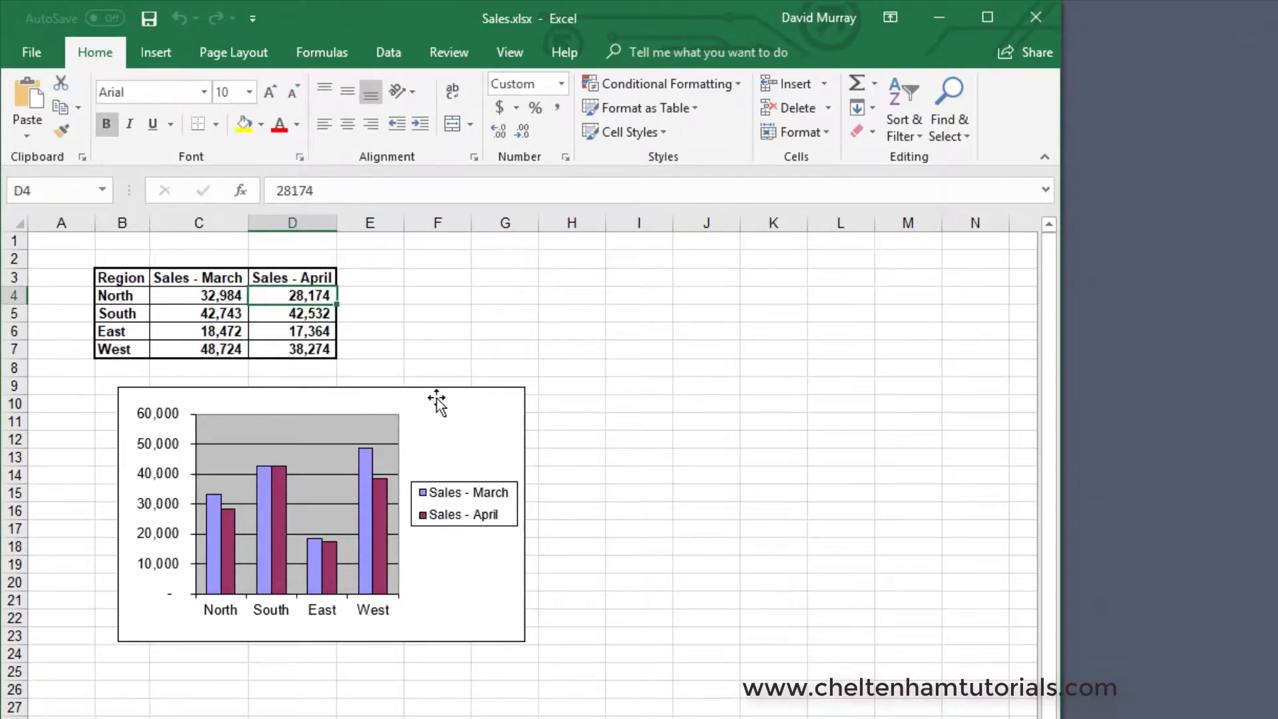
left_click(436, 398)
left_click(422, 318)
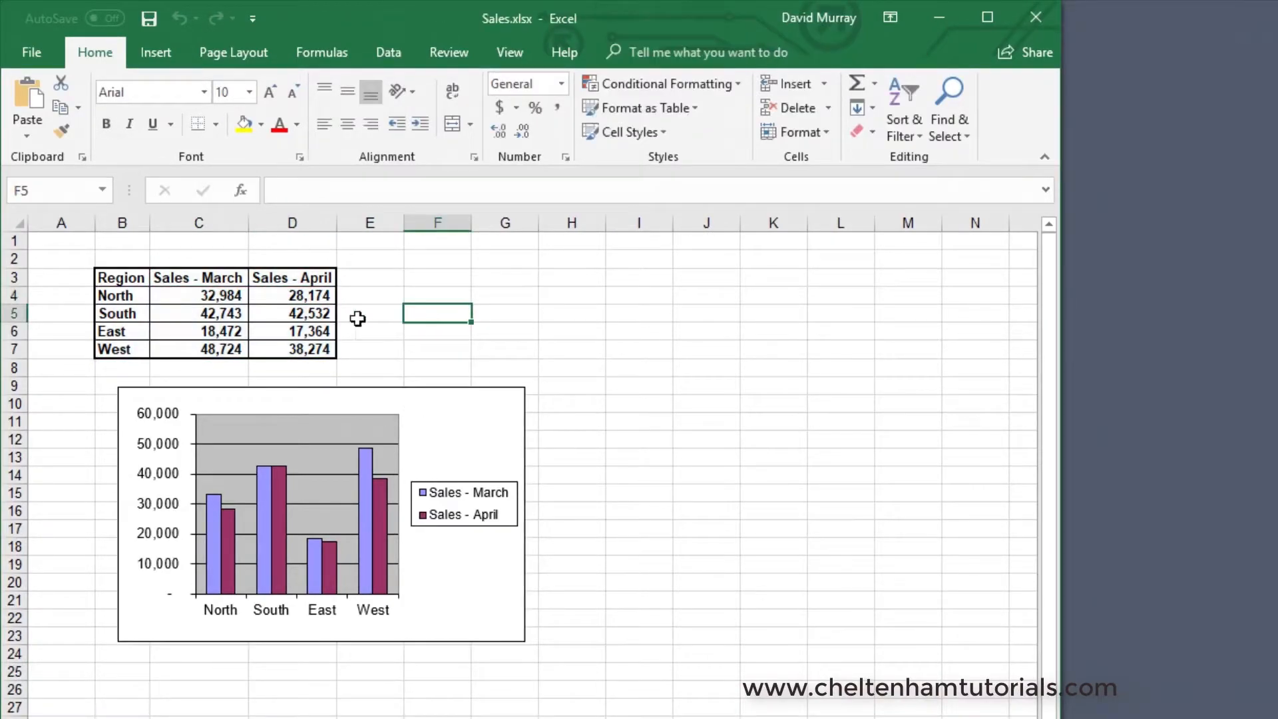
- Copy the sales table range from Region through the West April figure
left_click(119, 280)
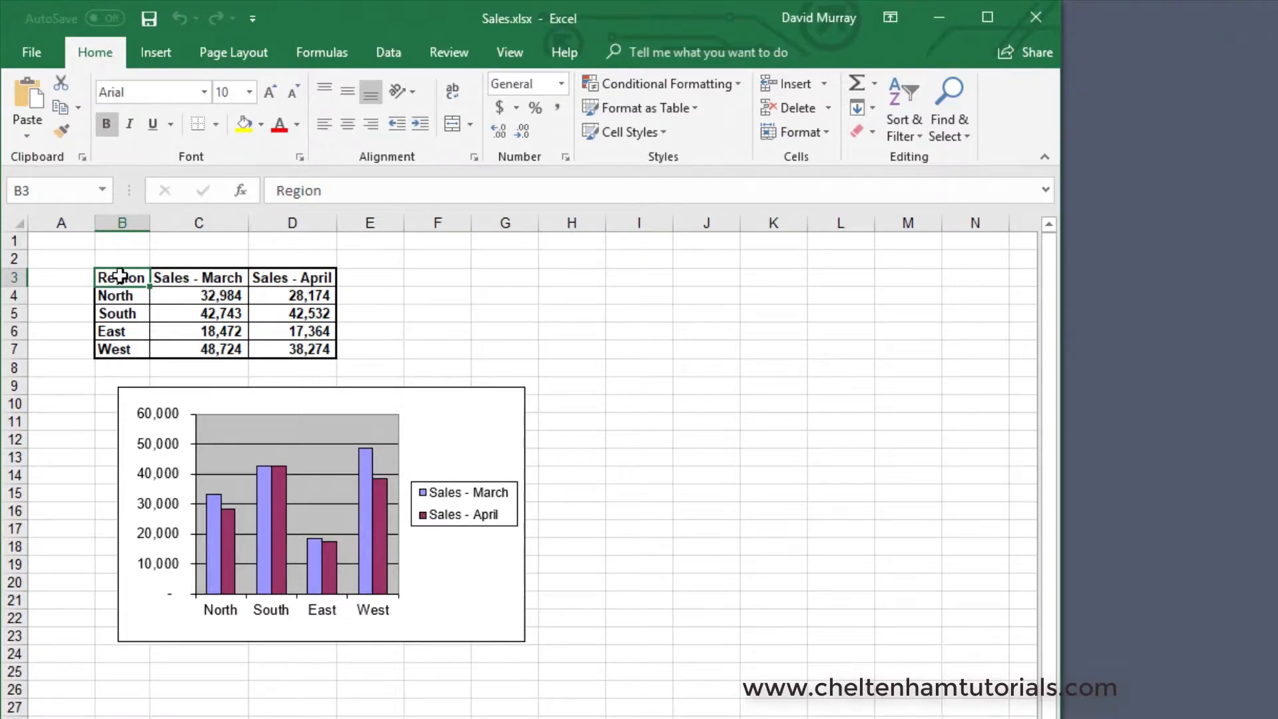
left_click_drag(120, 276, 301, 349)
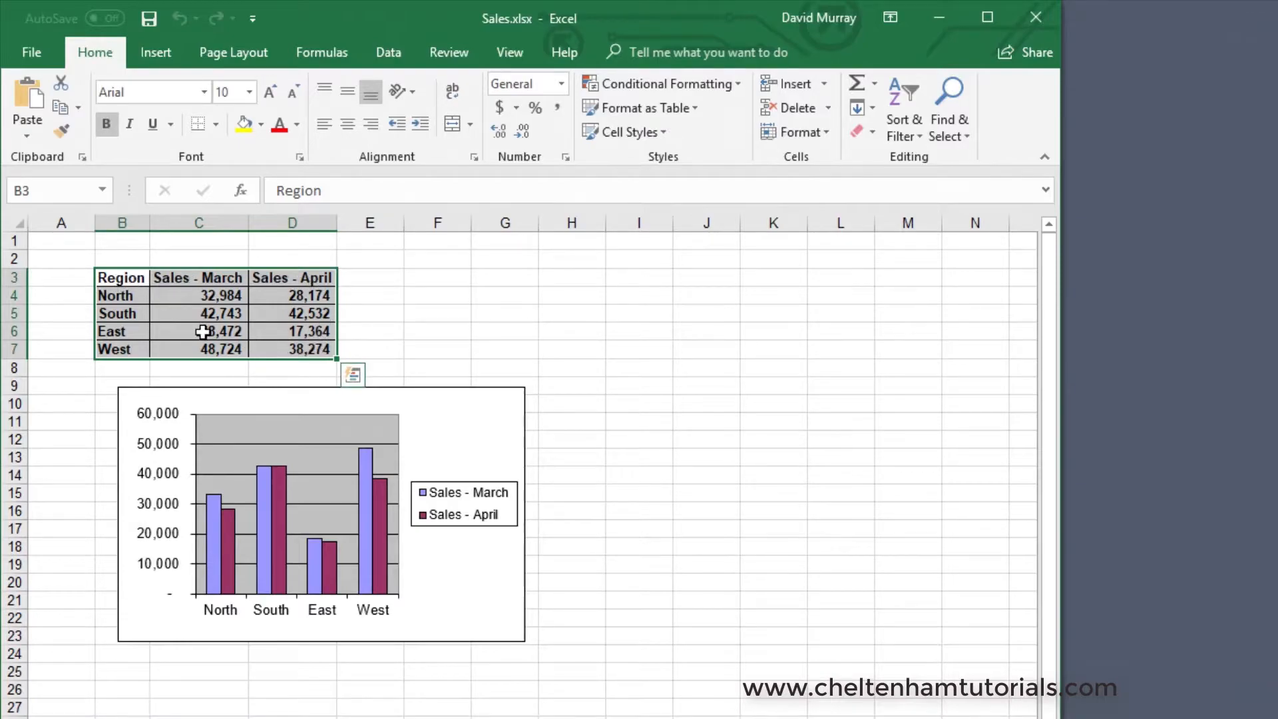
left_click(61, 108)
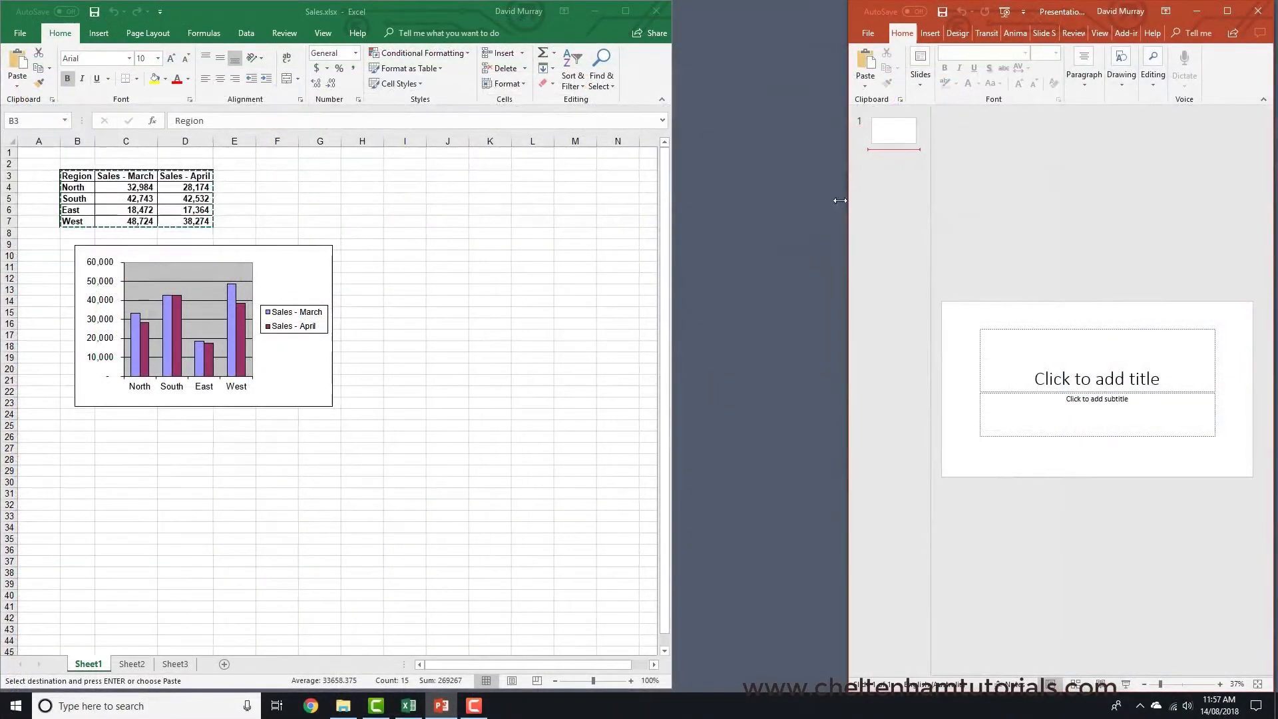
- Place the presentation window beside the workbook and change the slide layout to Blank
left_click_drag(849, 203, 673, 209)
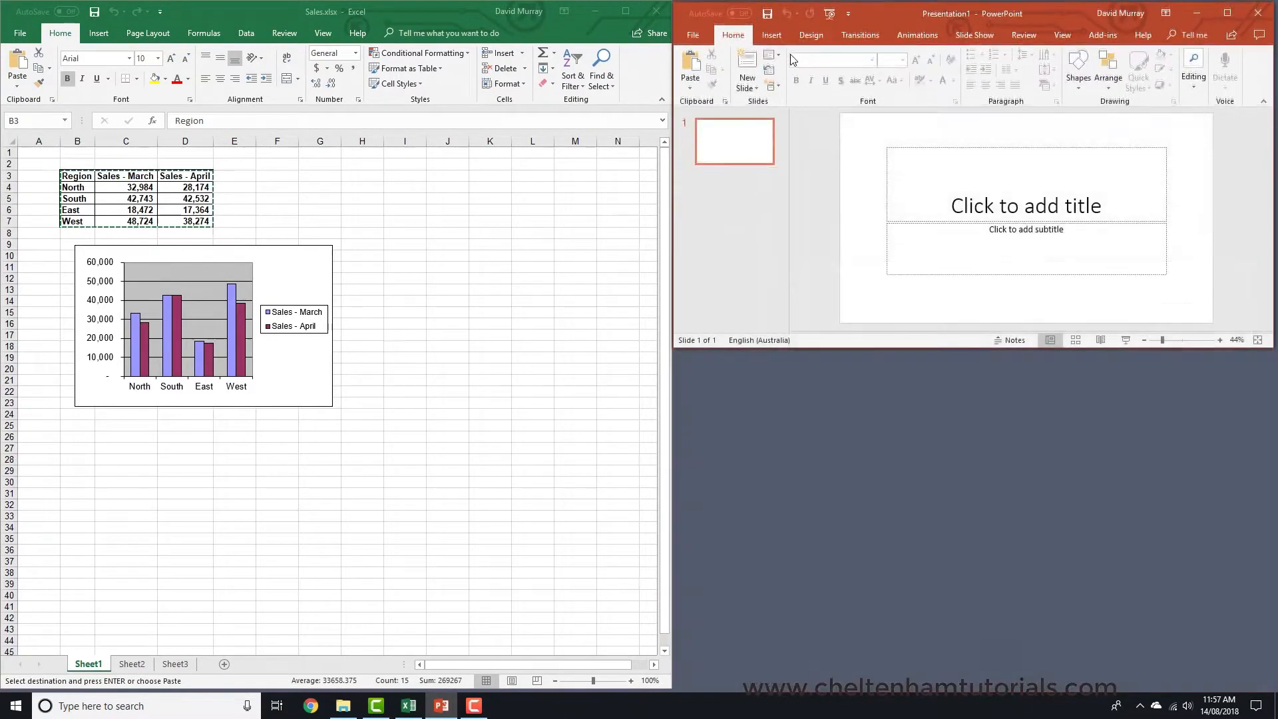
left_click(776, 56)
left_click(799, 223)
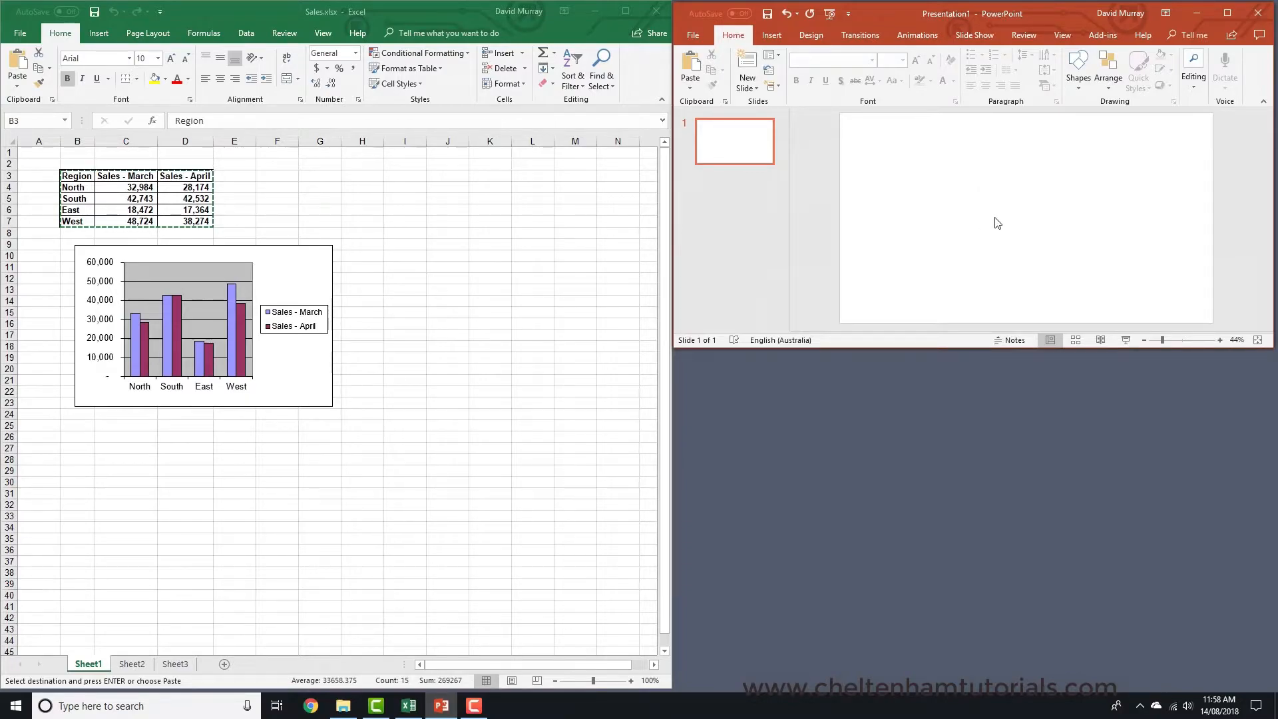
- Paste the copied table onto the slide as a linked Microsoft Excel Worksheet Object using Paste Special
left_click(242, 14)
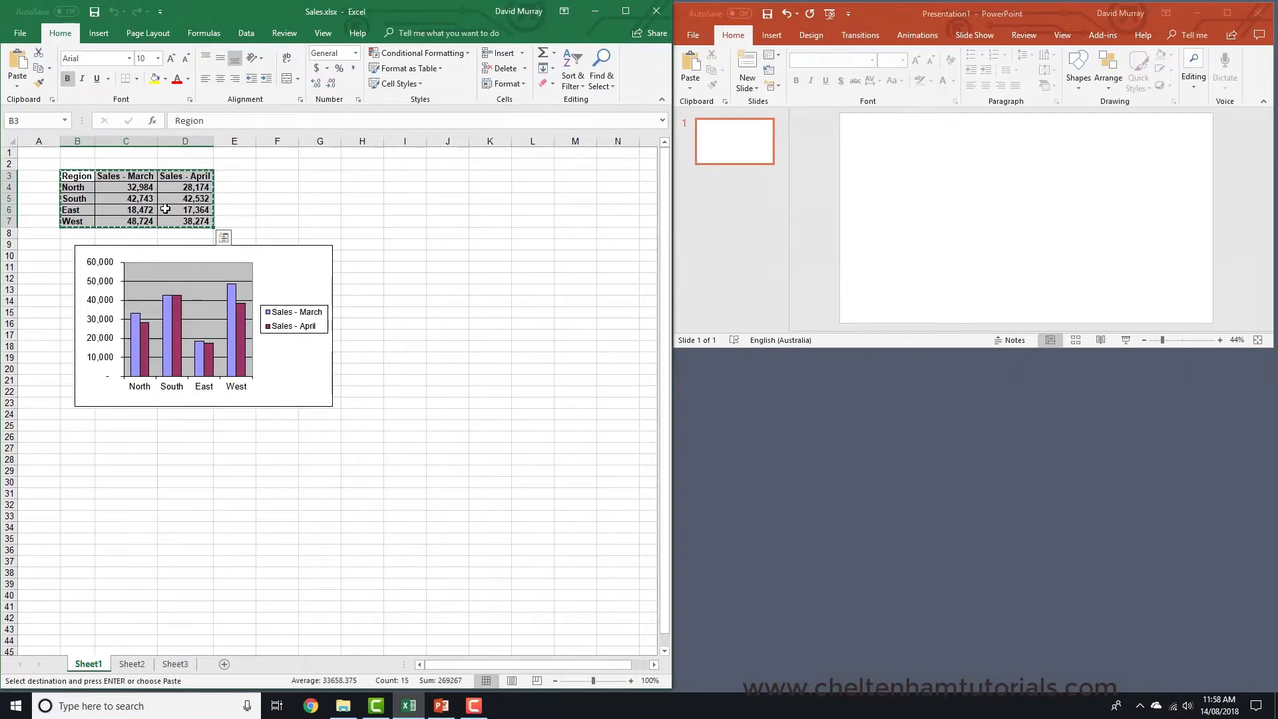
left_click(868, 16)
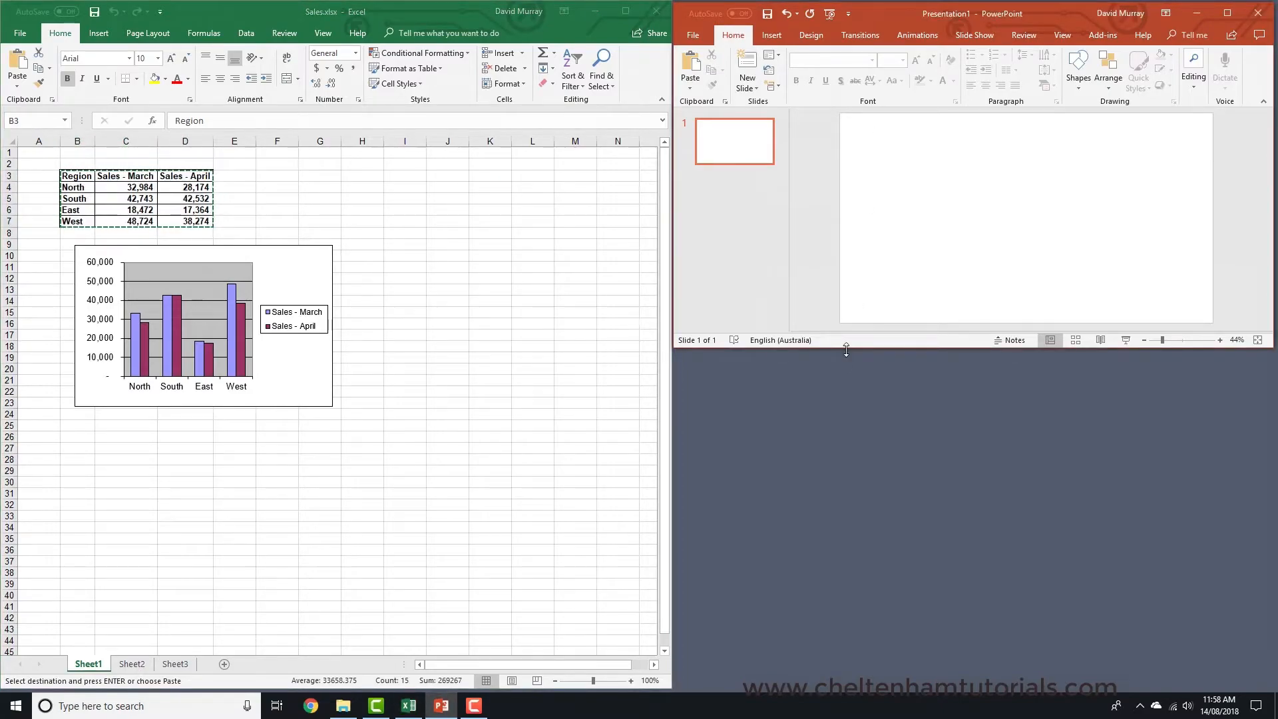
left_click_drag(847, 351, 832, 718)
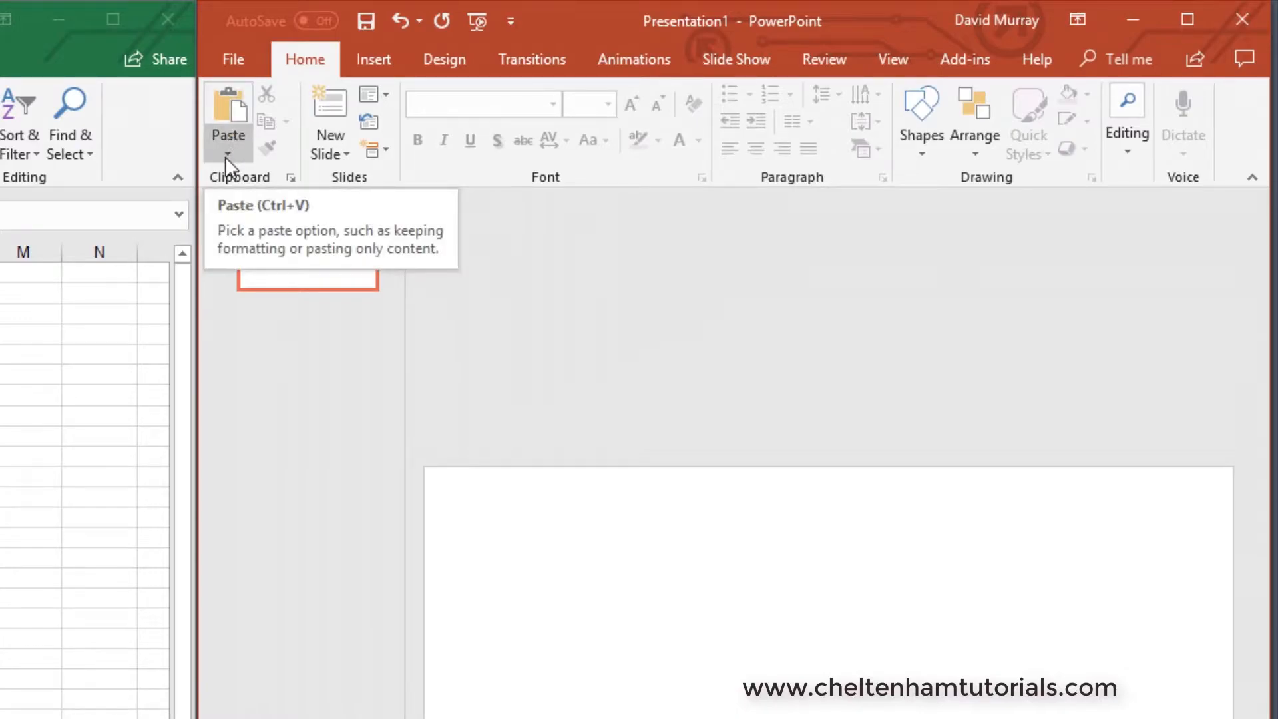
left_click(227, 157)
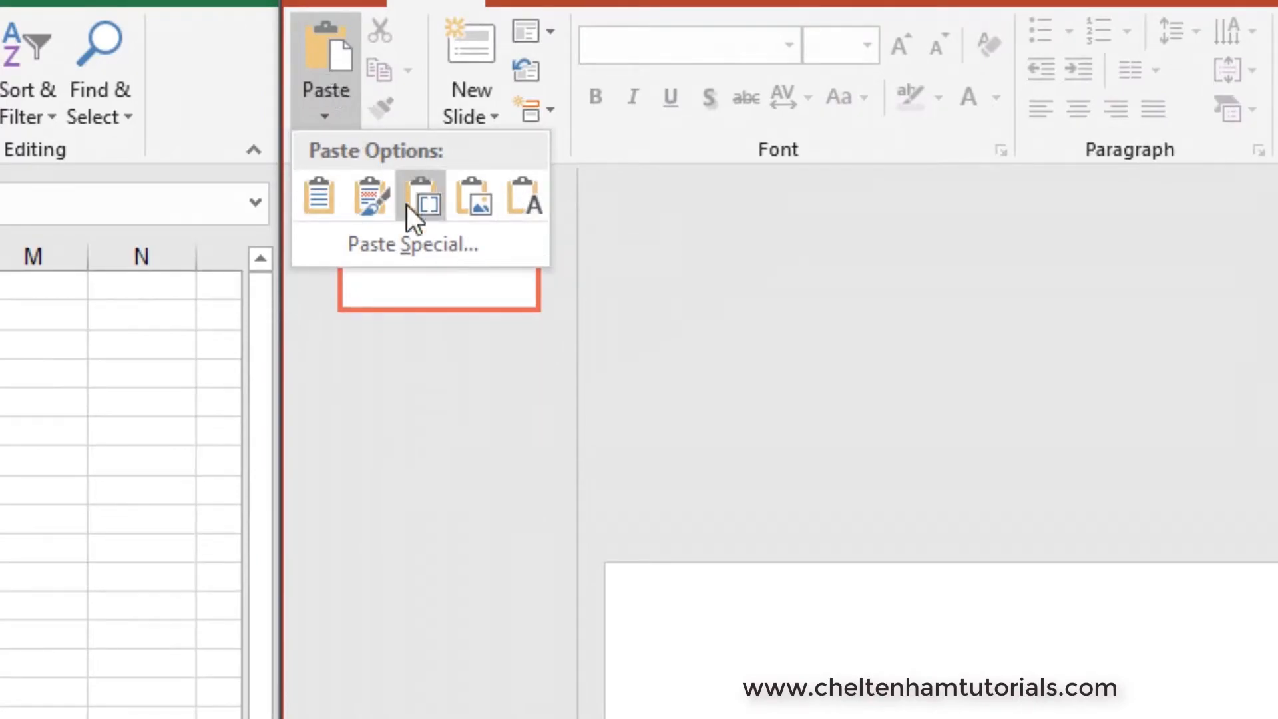
left_click(421, 245)
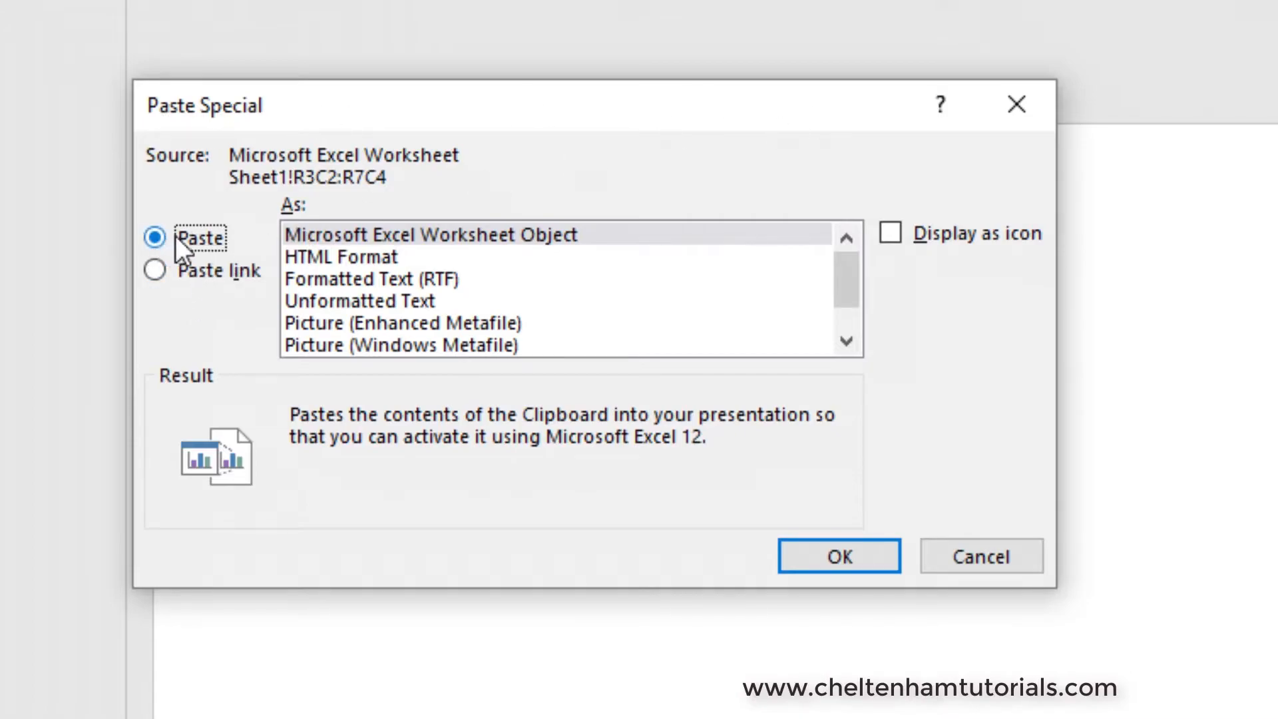
left_click(156, 270)
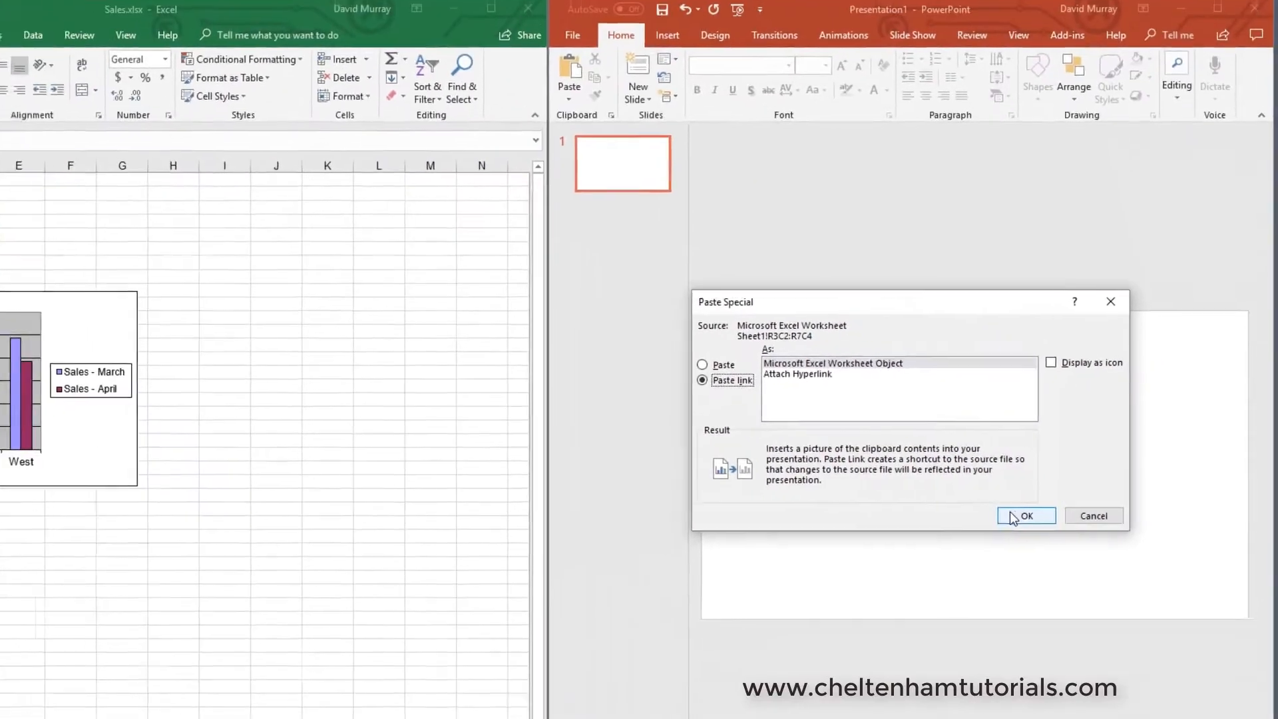
left_click(1013, 517)
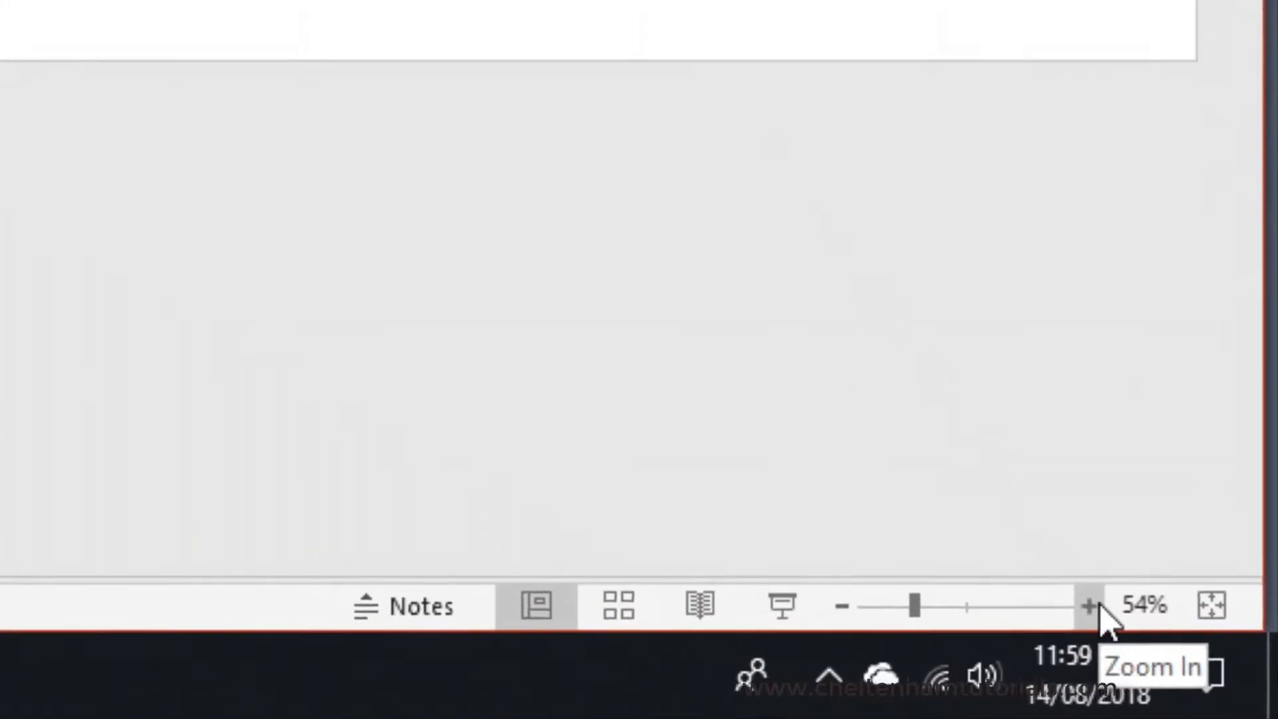
- Zoom the slide view in to examine the pasted table
left_click(1098, 606)
left_click(1098, 606)
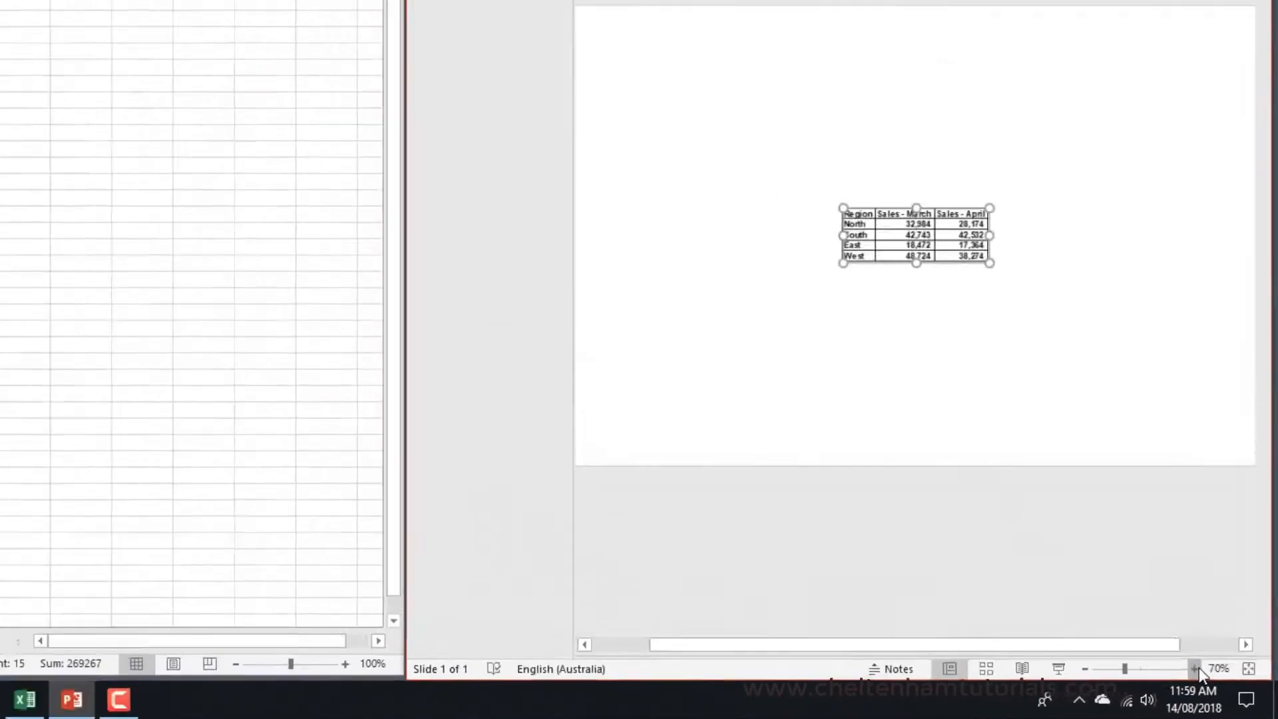
left_click(1099, 605)
left_click(1098, 606)
left_click(1099, 606)
left_click(1117, 606)
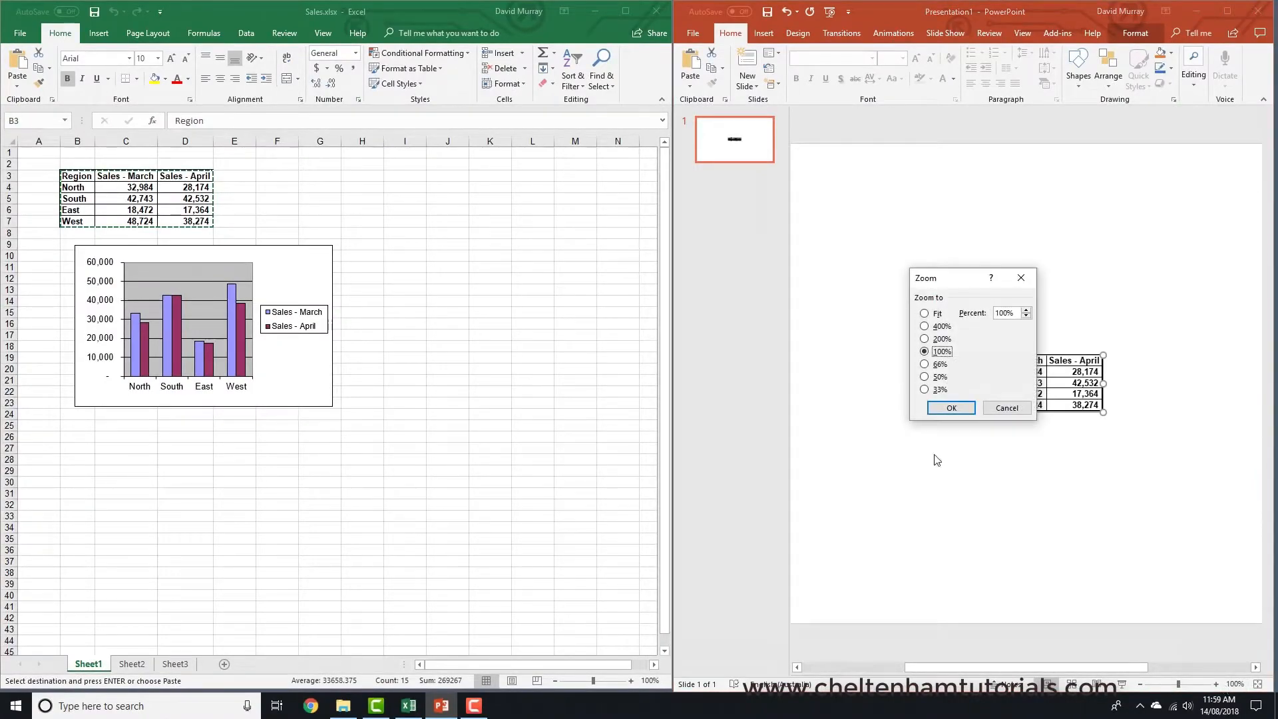
left_click(1002, 410)
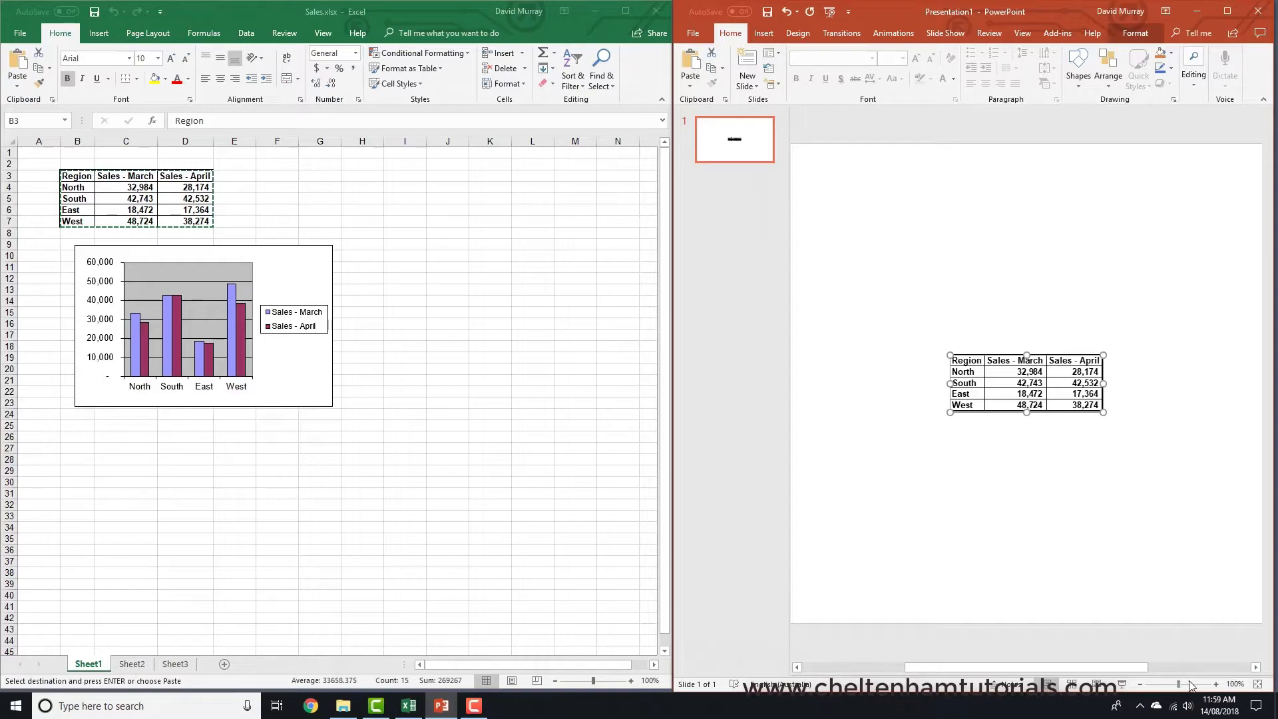
left_click(1216, 686)
left_click(1215, 686)
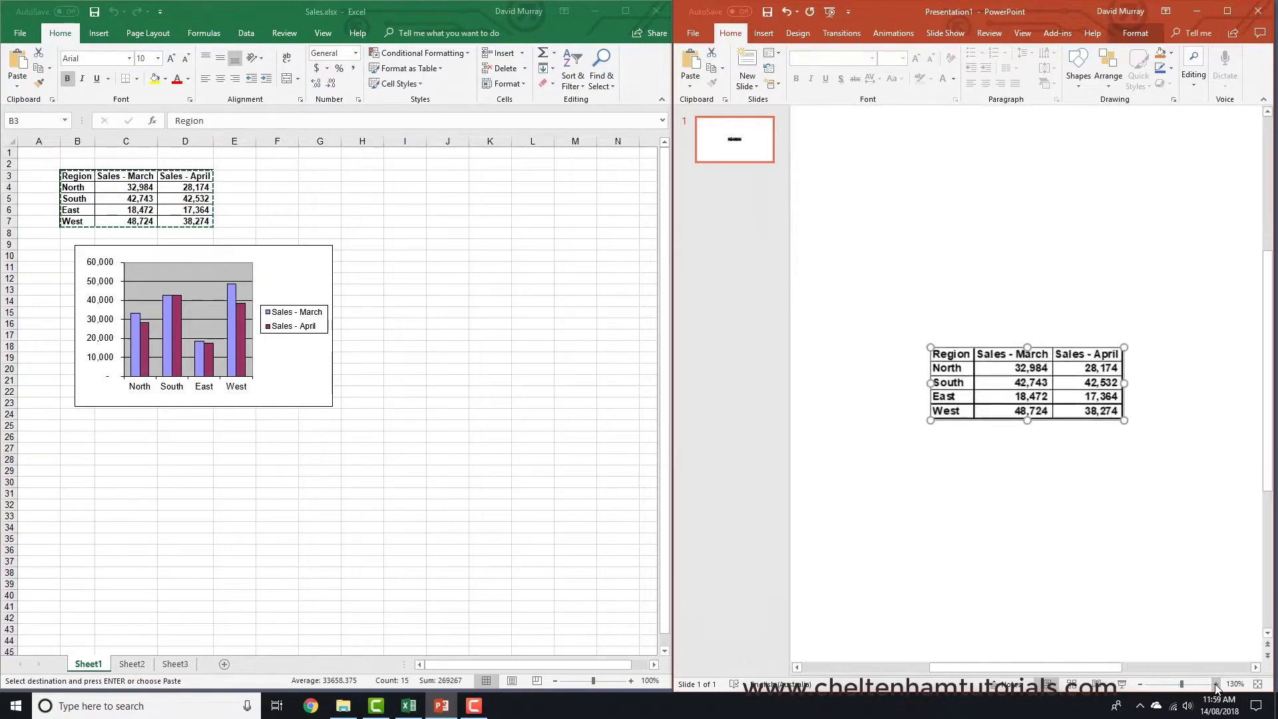
left_click(1216, 686)
left_click(1216, 685)
left_click(1216, 686)
left_click(1097, 571)
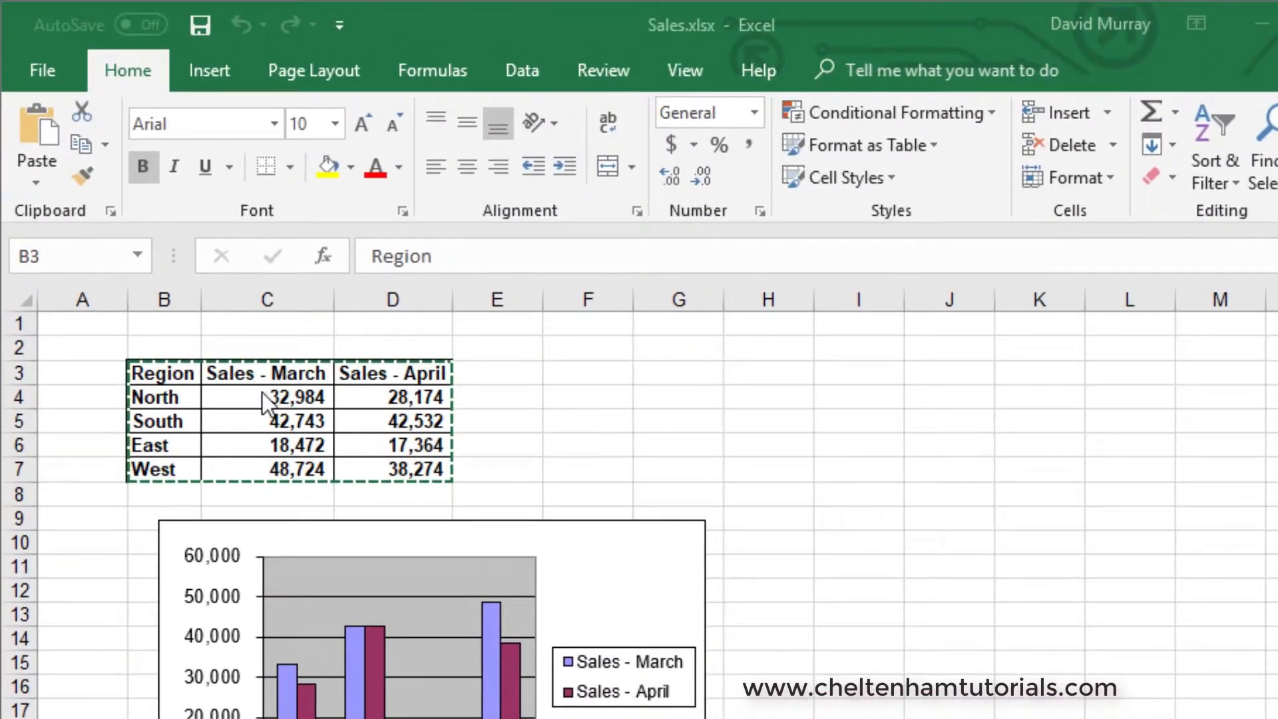
- Change the North March sales figure in the worksheet to 60000
key("ctrl+a")
key("Escape")
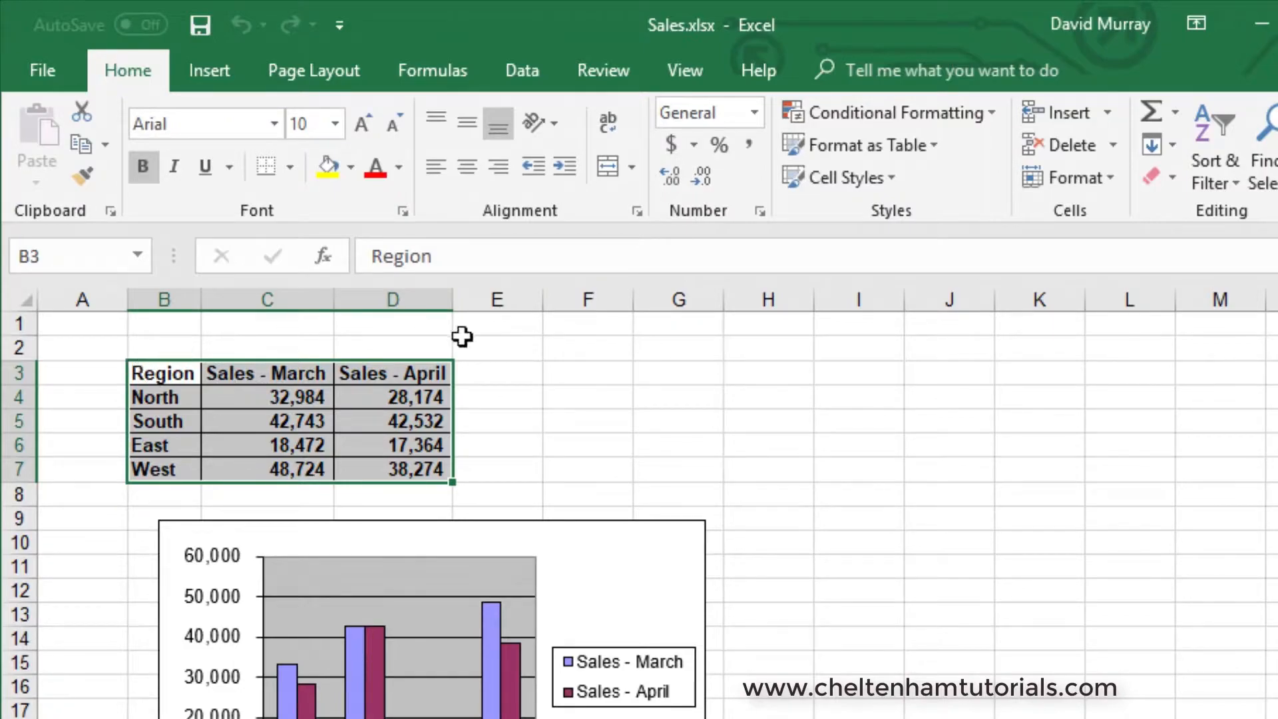
left_click(283, 401)
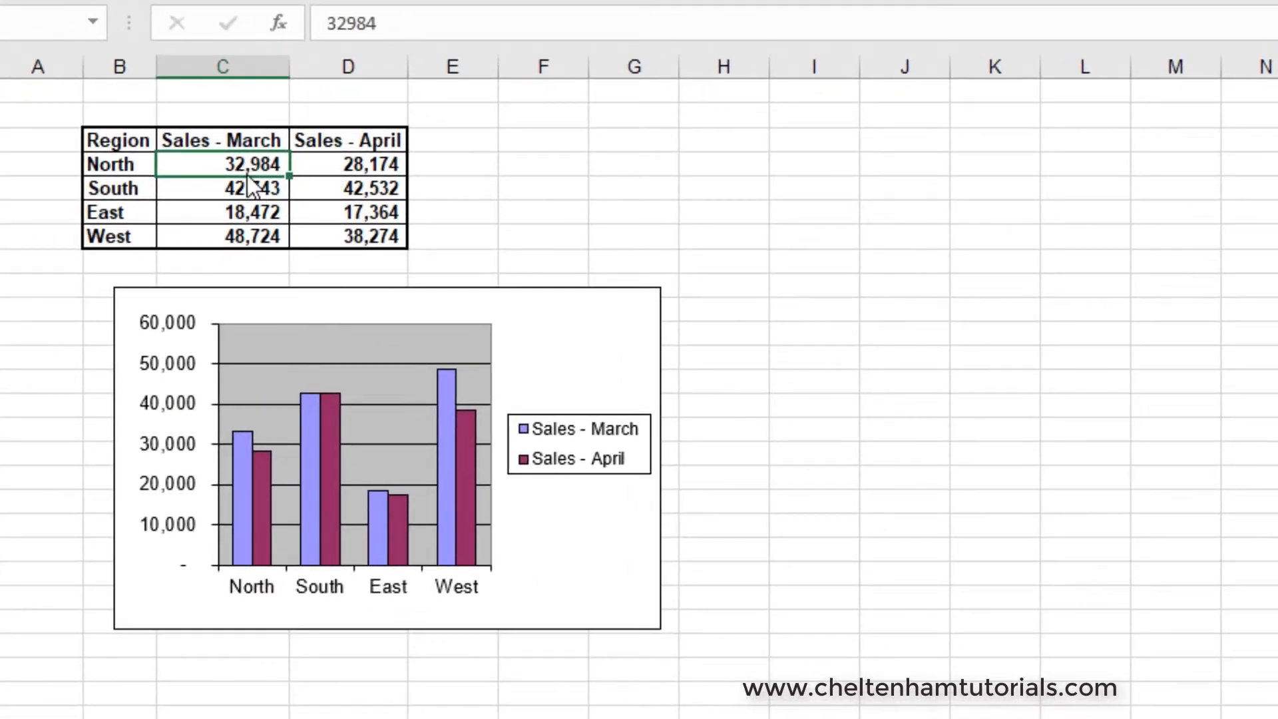
type("60")
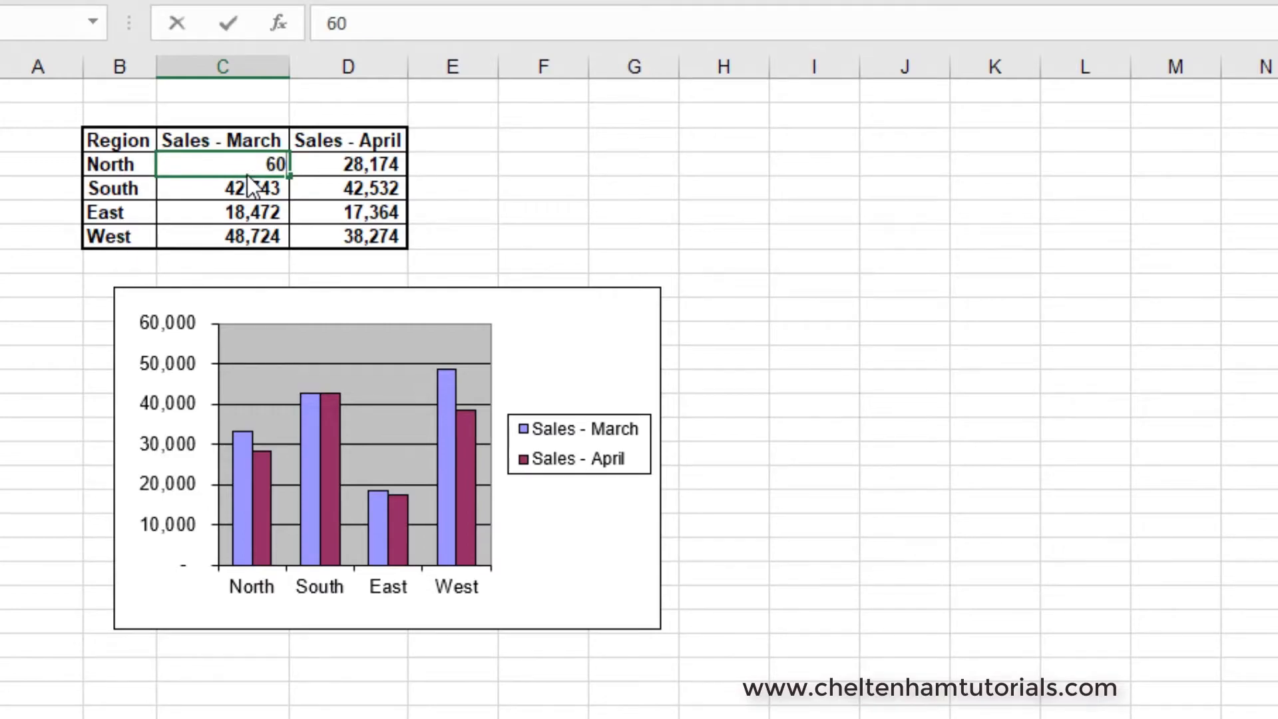
type("000")
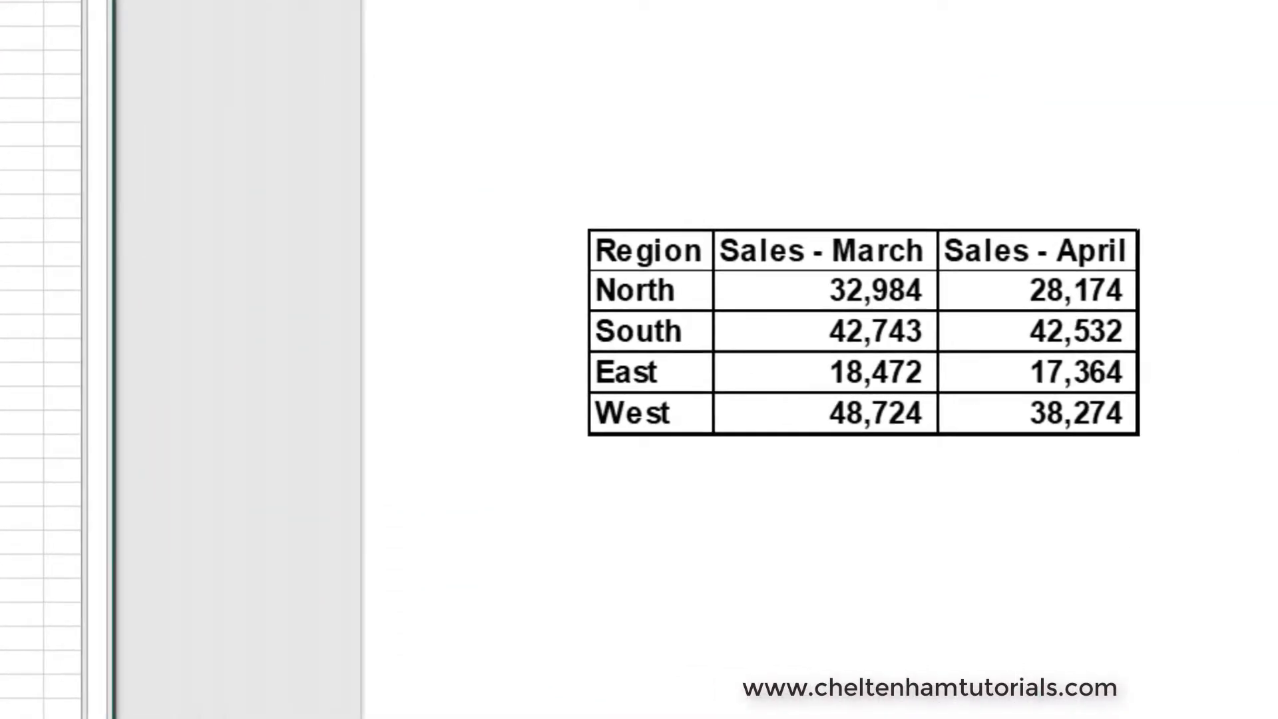
key("Return")
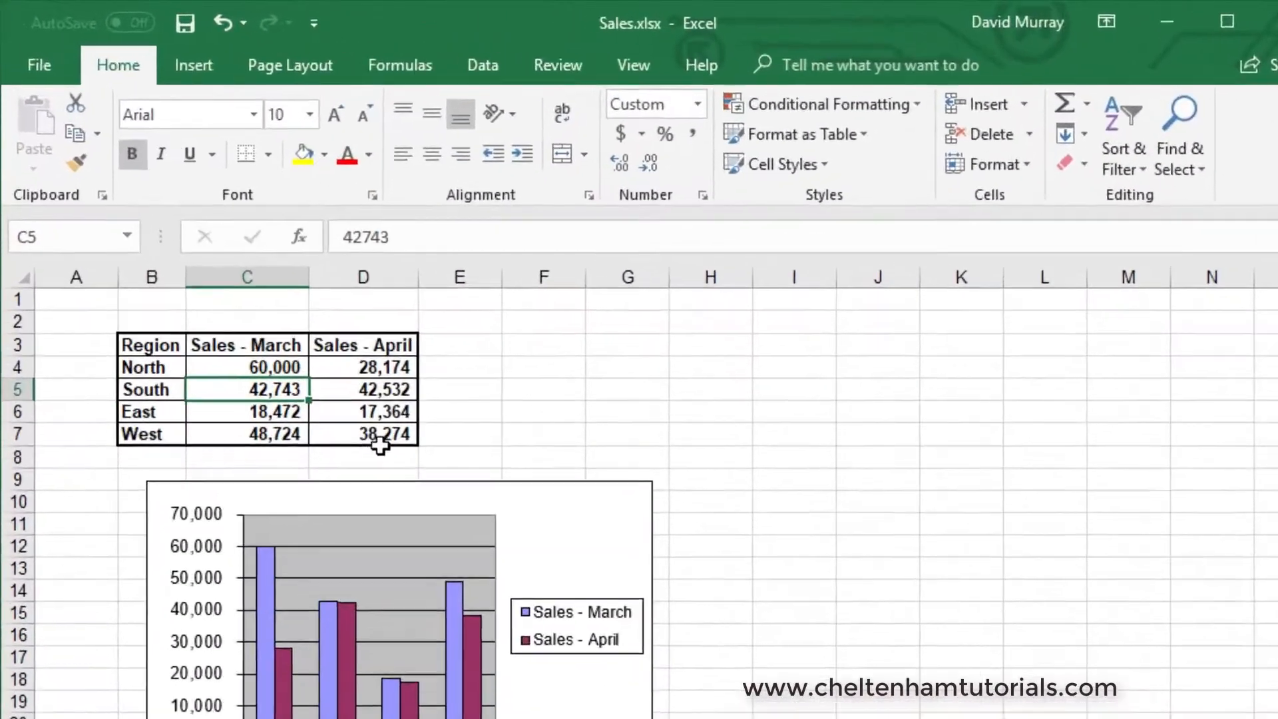
- Change the West April sales figure to 10000
left_click(196, 223)
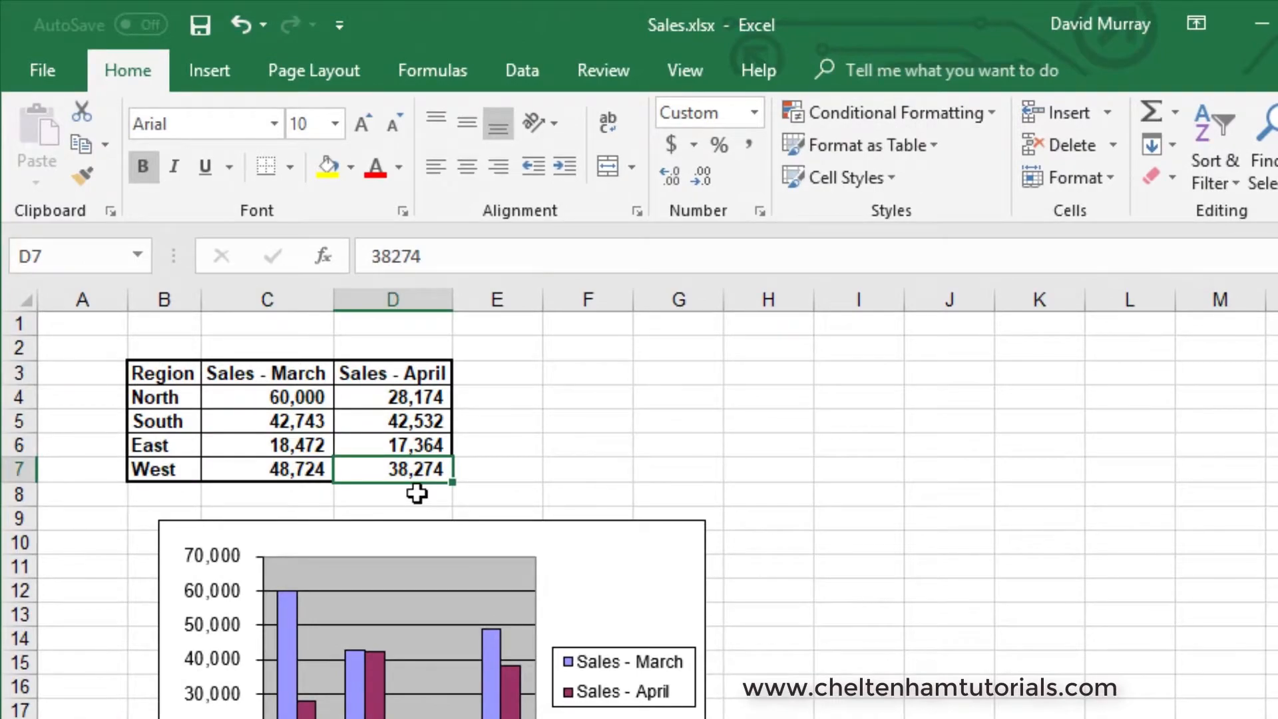
type("10")
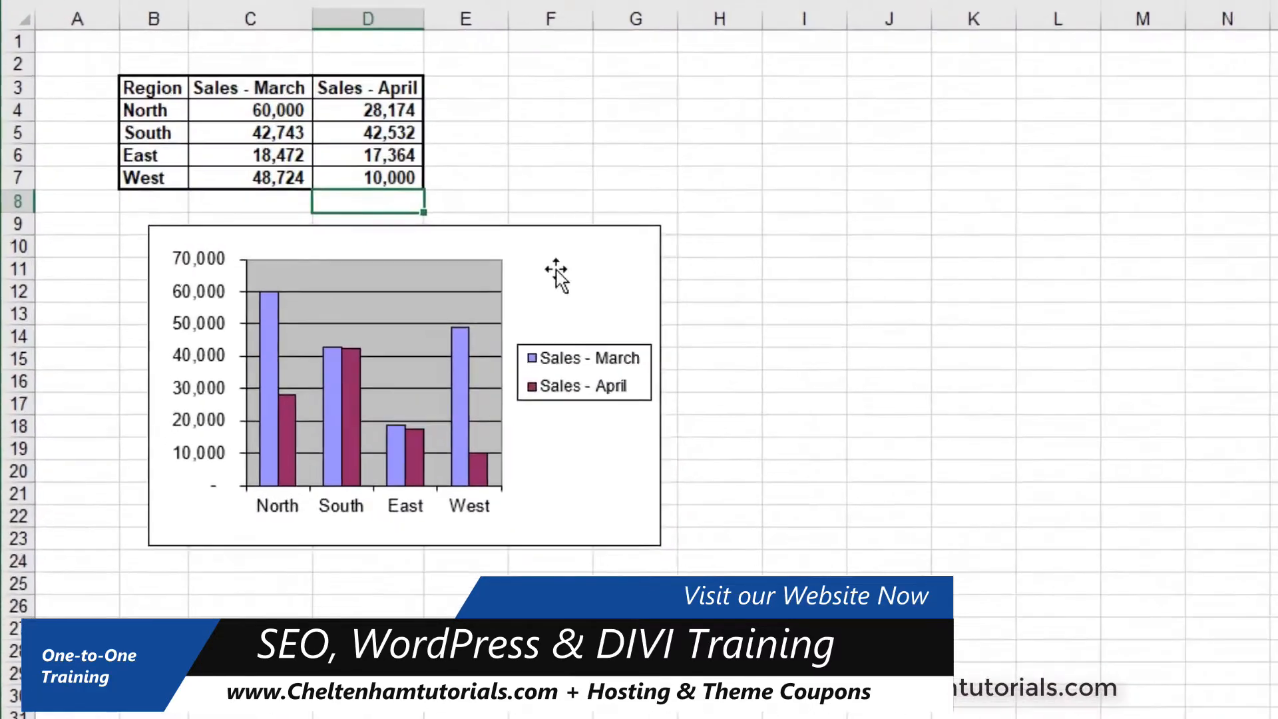
- Copy the chart and paste it onto the slide as a linked Microsoft Excel Chart Object using Paste Special
left_click(280, 267)
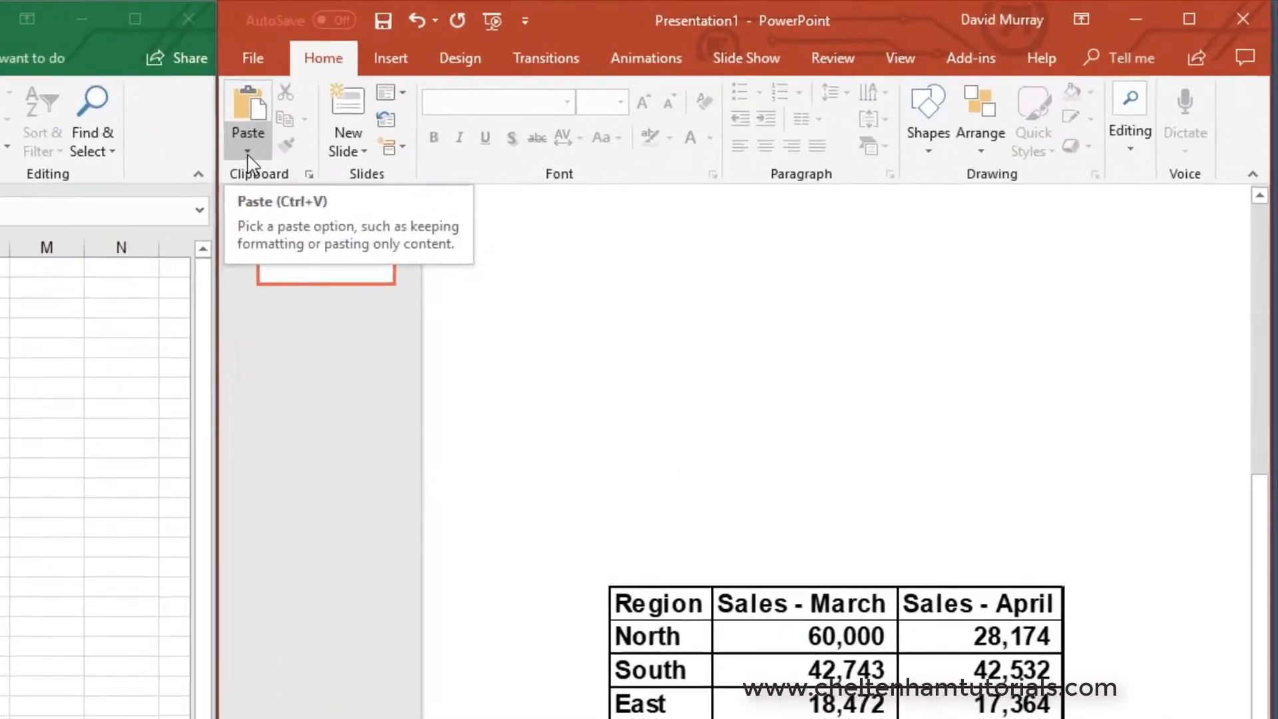
left_click(557, 107)
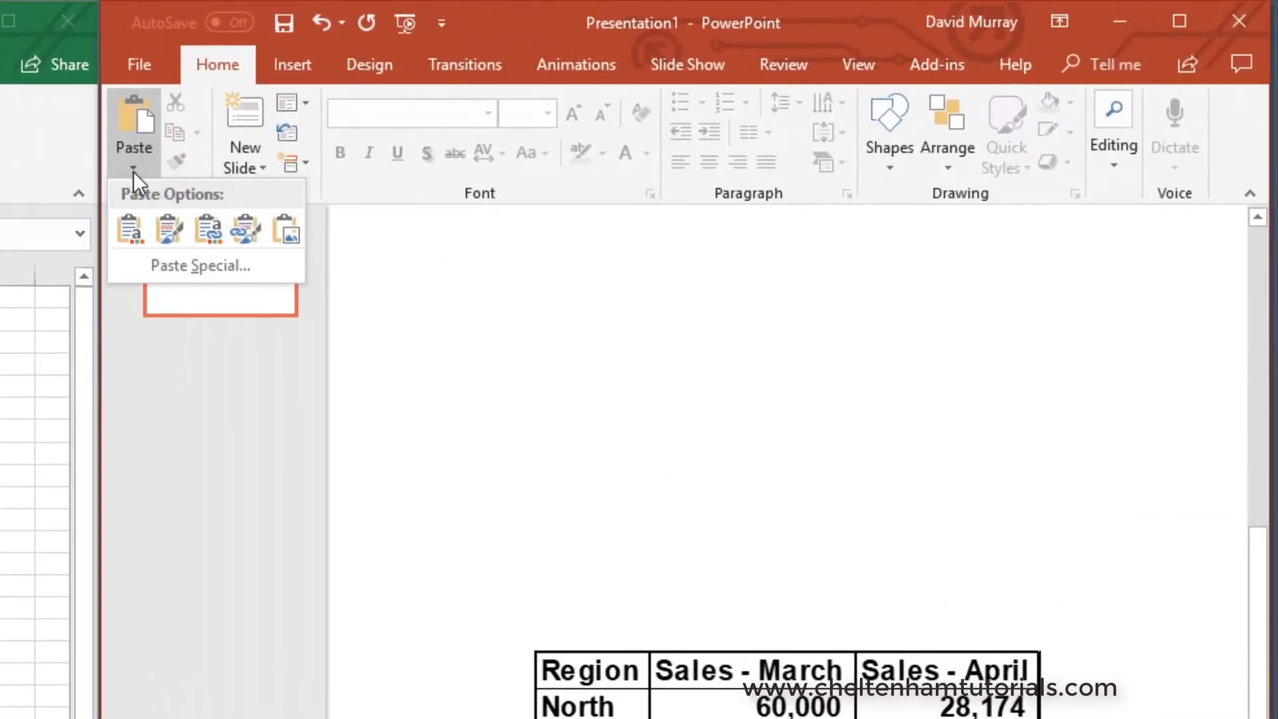
left_click(188, 265)
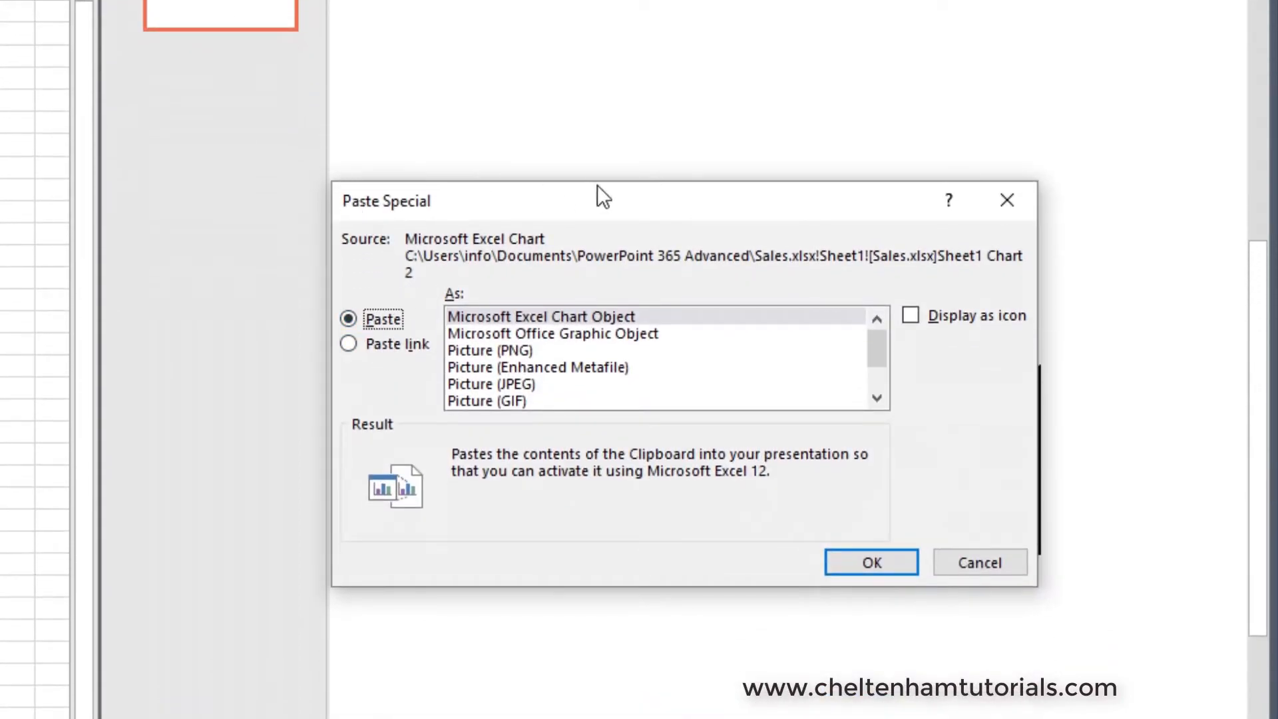
left_click(366, 355)
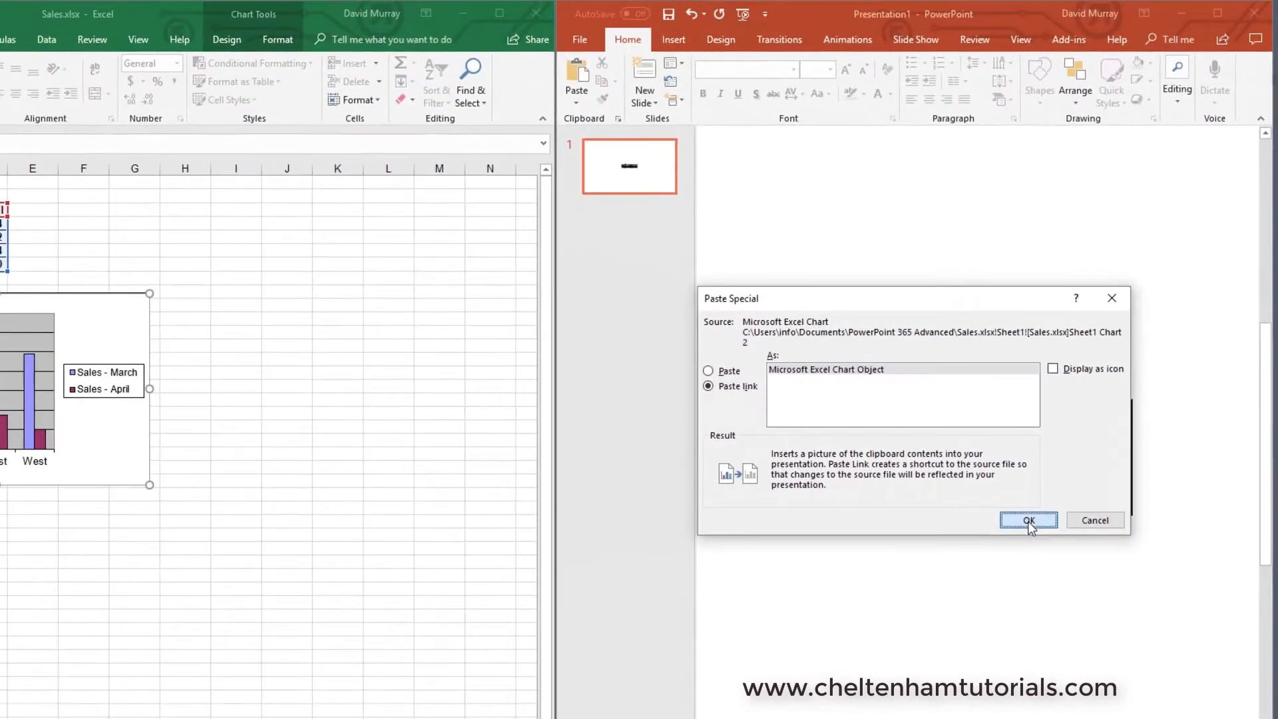
left_click(1028, 520)
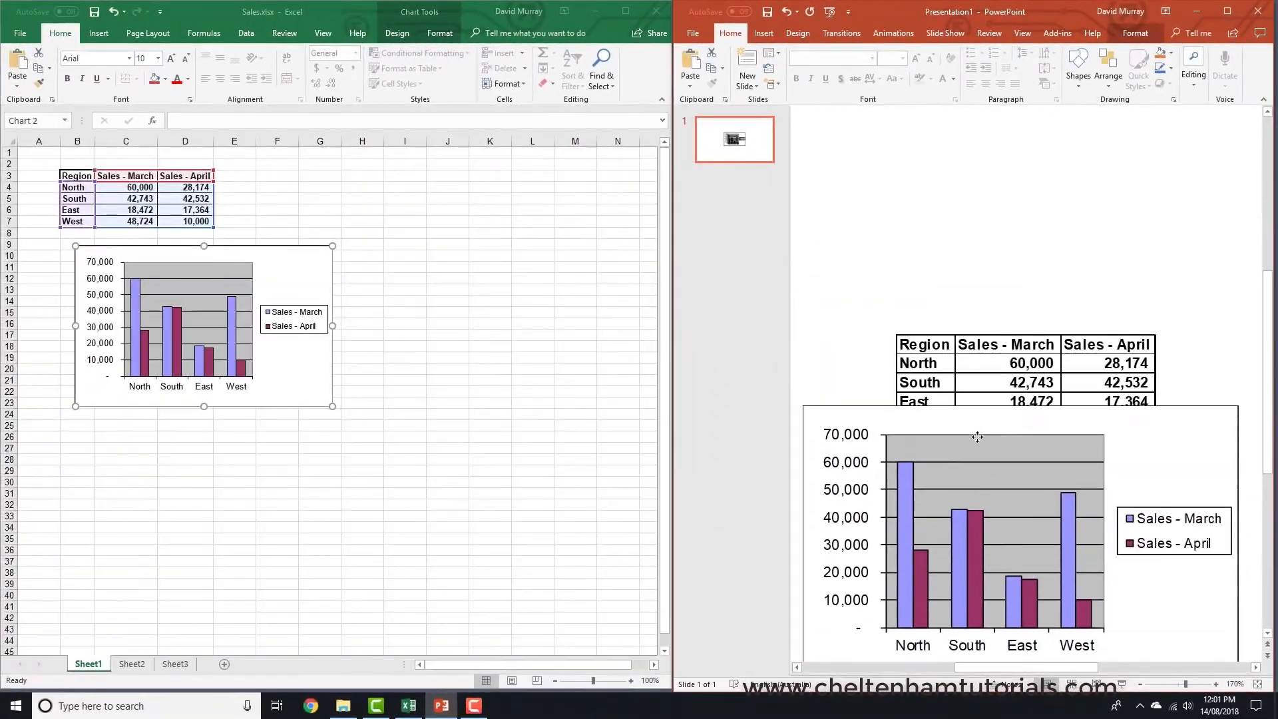
- Move the pasted chart below the table on the slide
left_click_drag(977, 436, 977, 462)
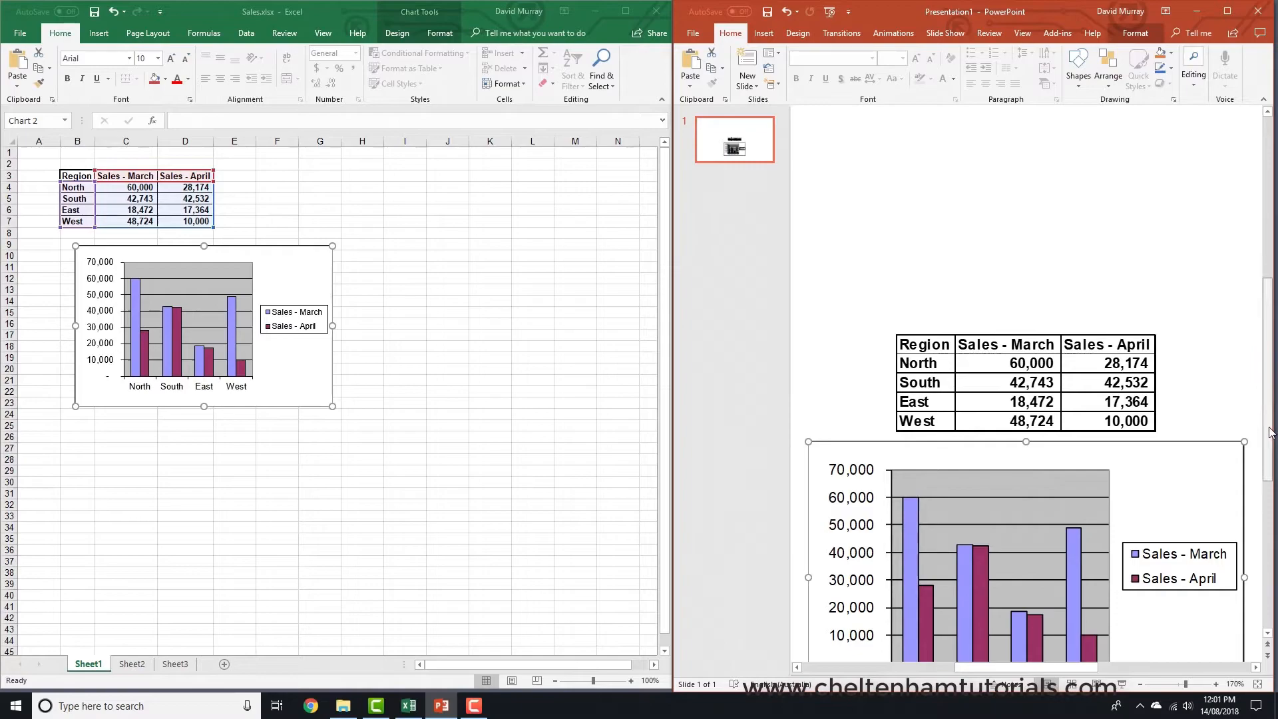
scroll(1268, 466, "down", 2)
left_click(1269, 634)
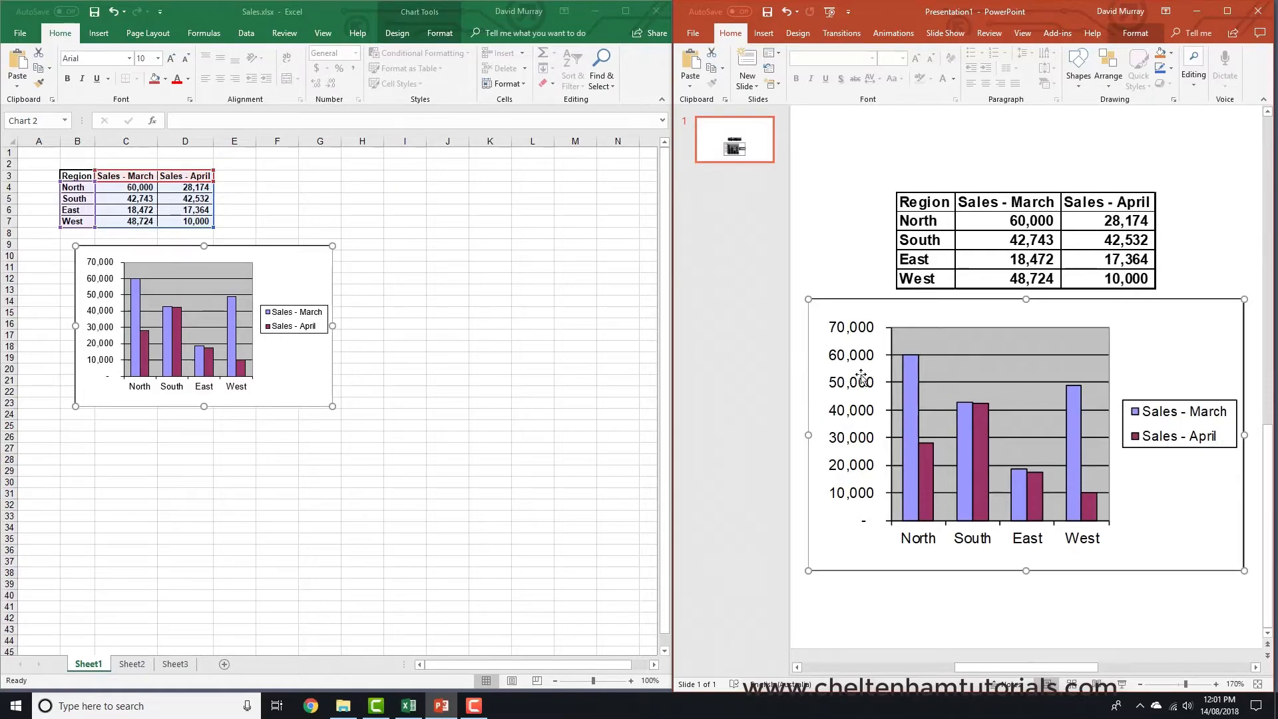
left_click(256, 176)
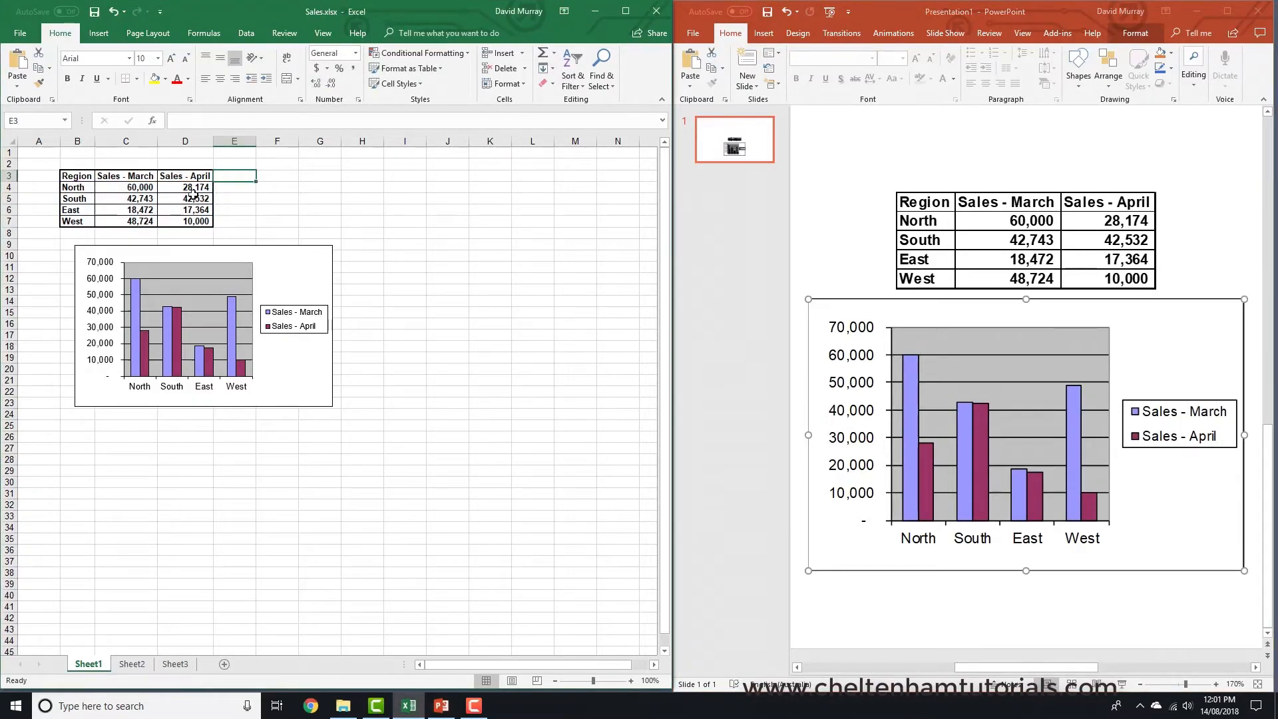
left_click(130, 189)
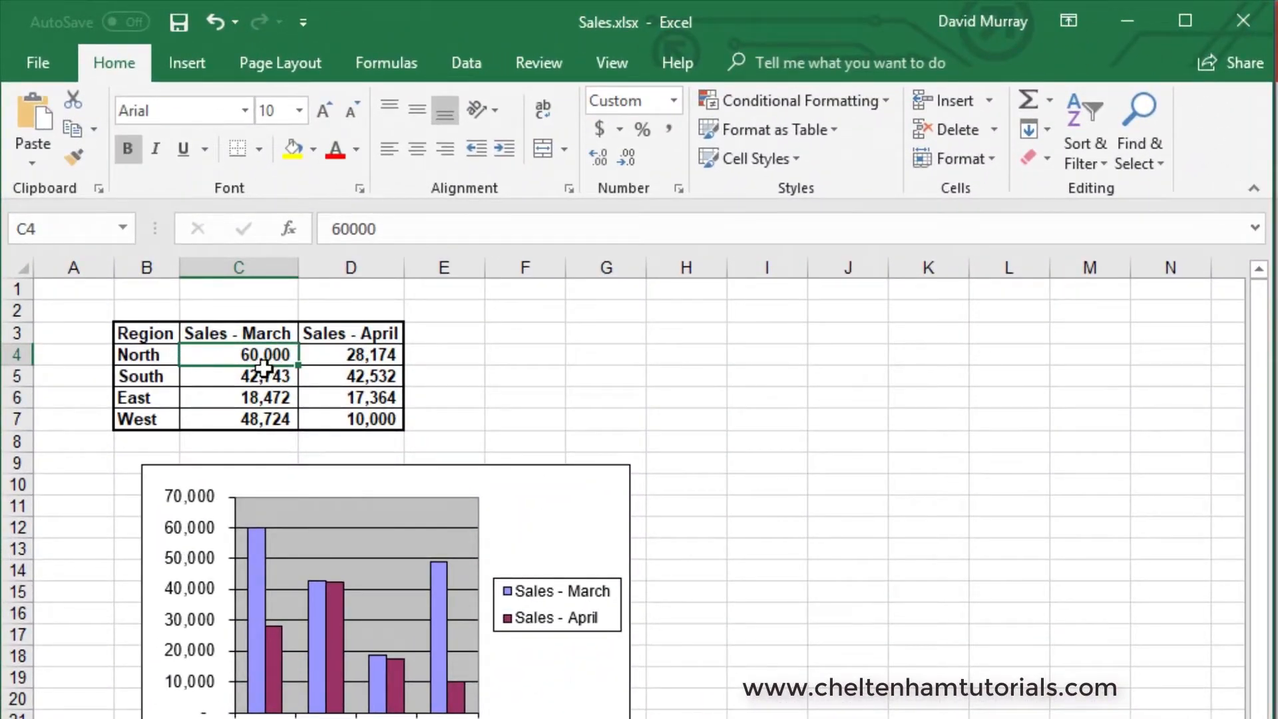
- Change the North March sales figure in the worksheet to 15000
type("1500")
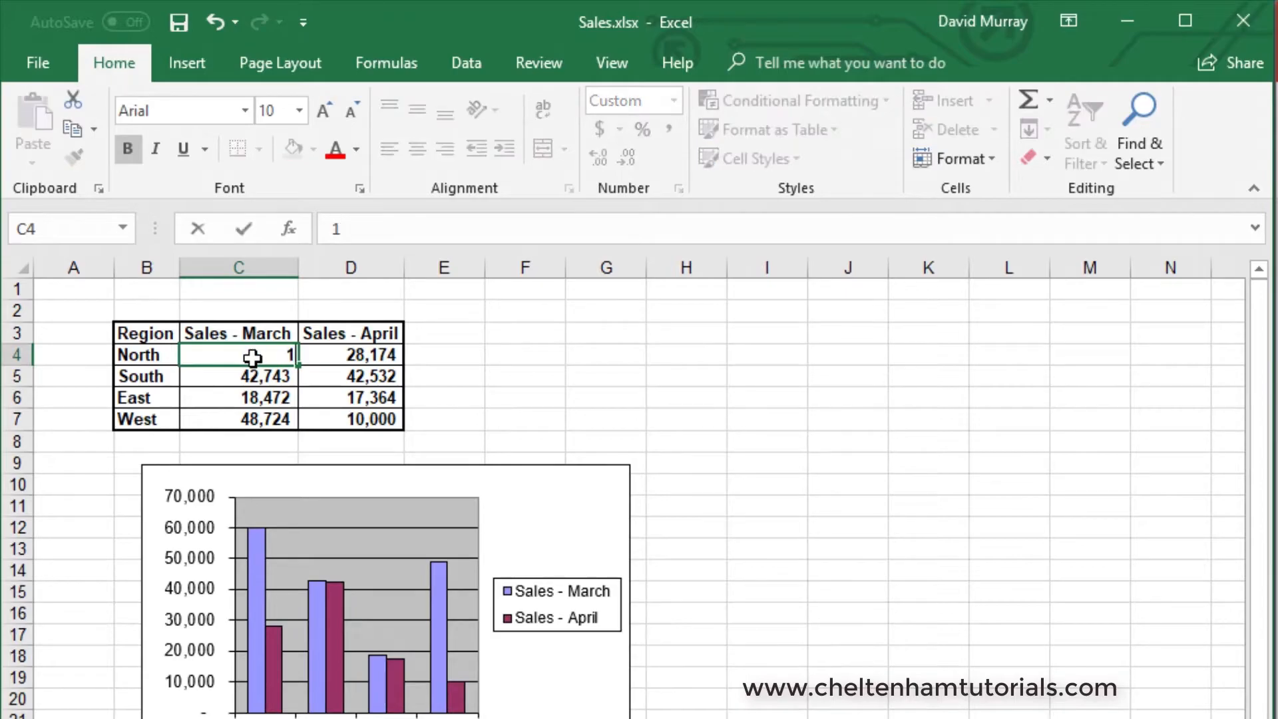
type("0")
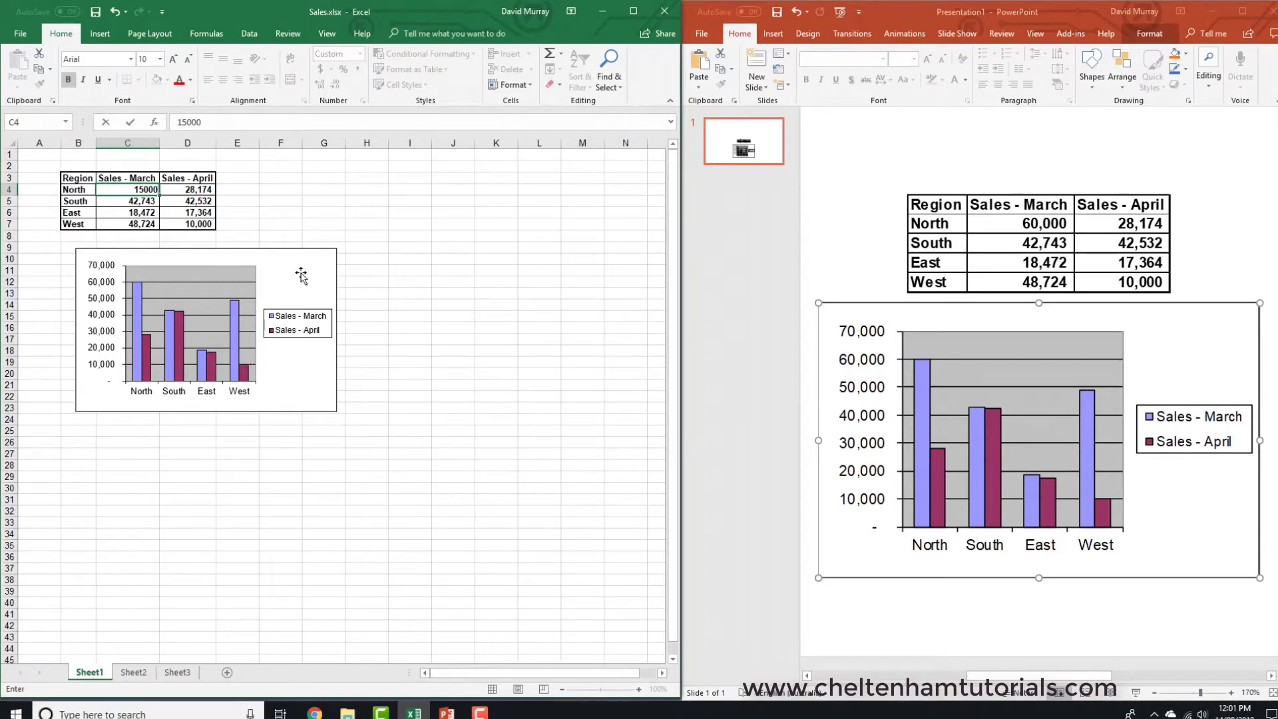
key("Return")
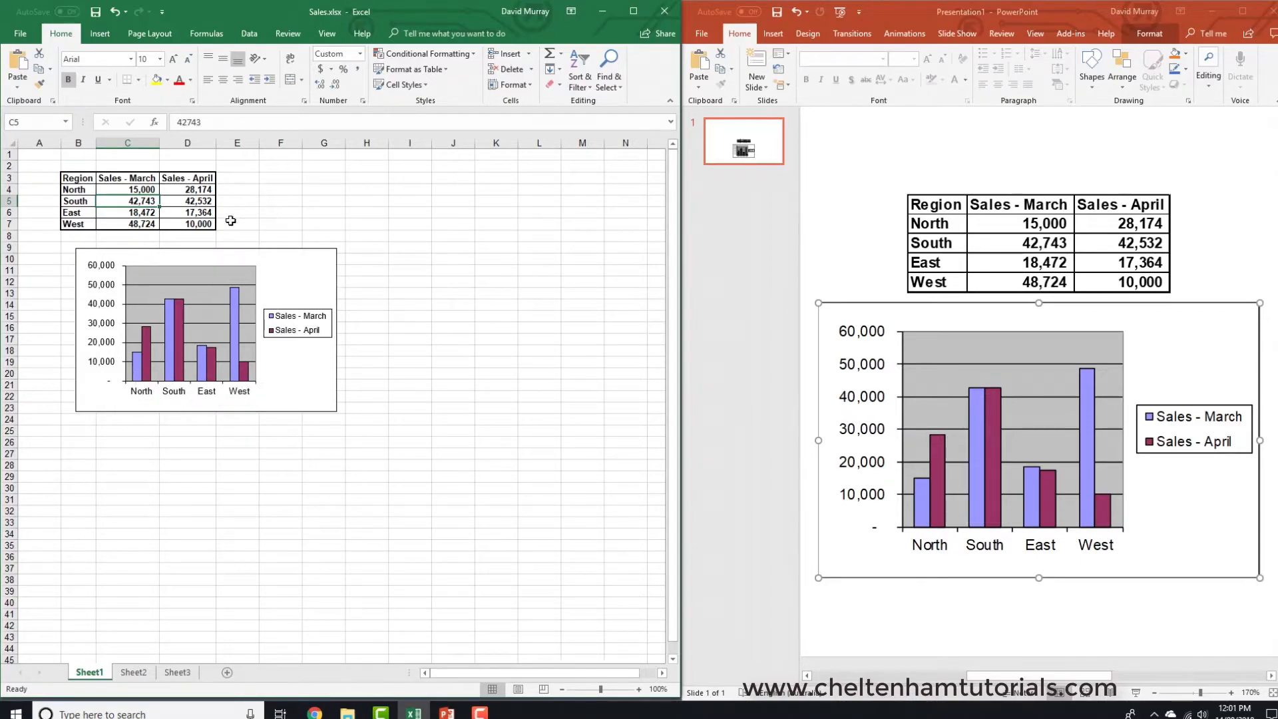
- Change the North April sales figure to 50000
left_click(204, 192)
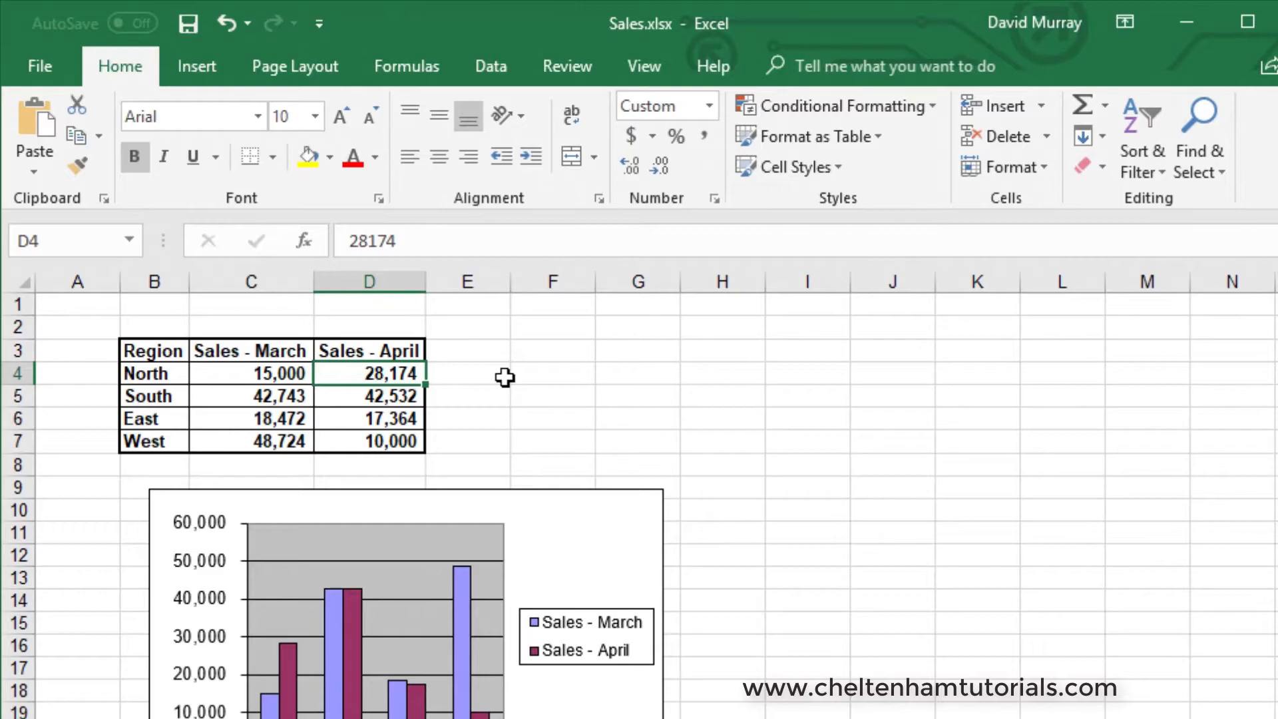
type("50000")
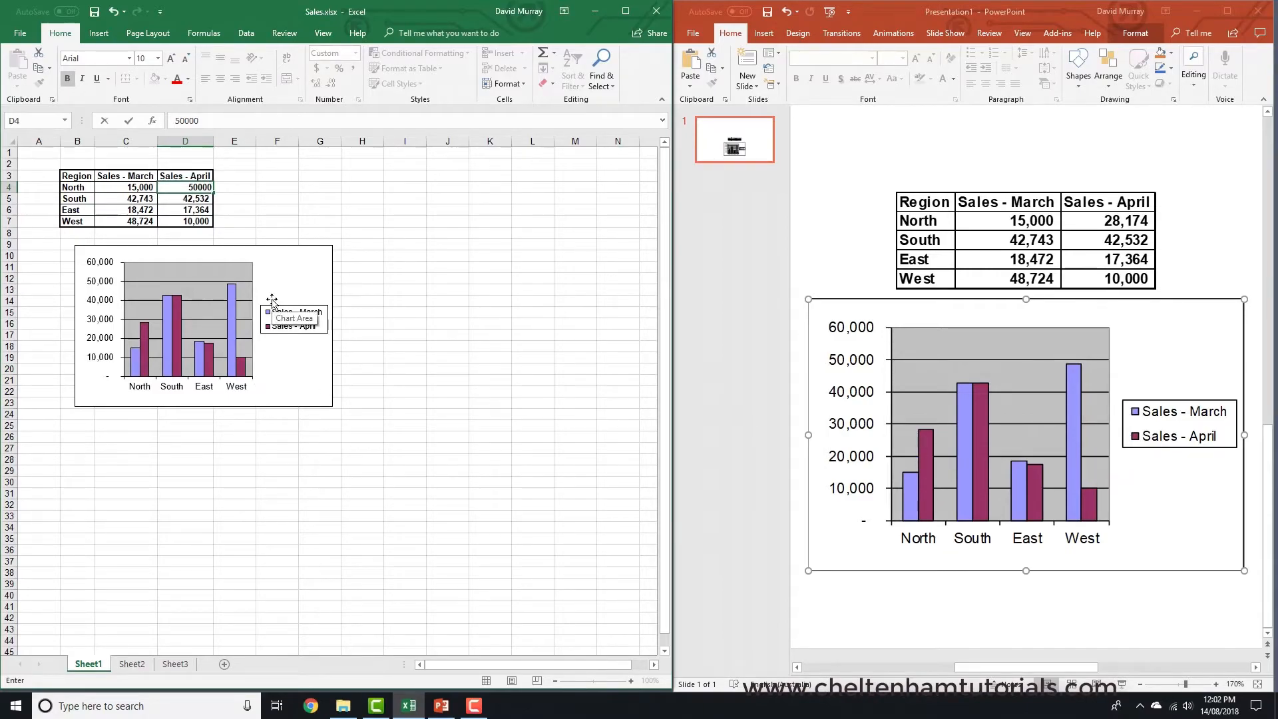
key("Return")
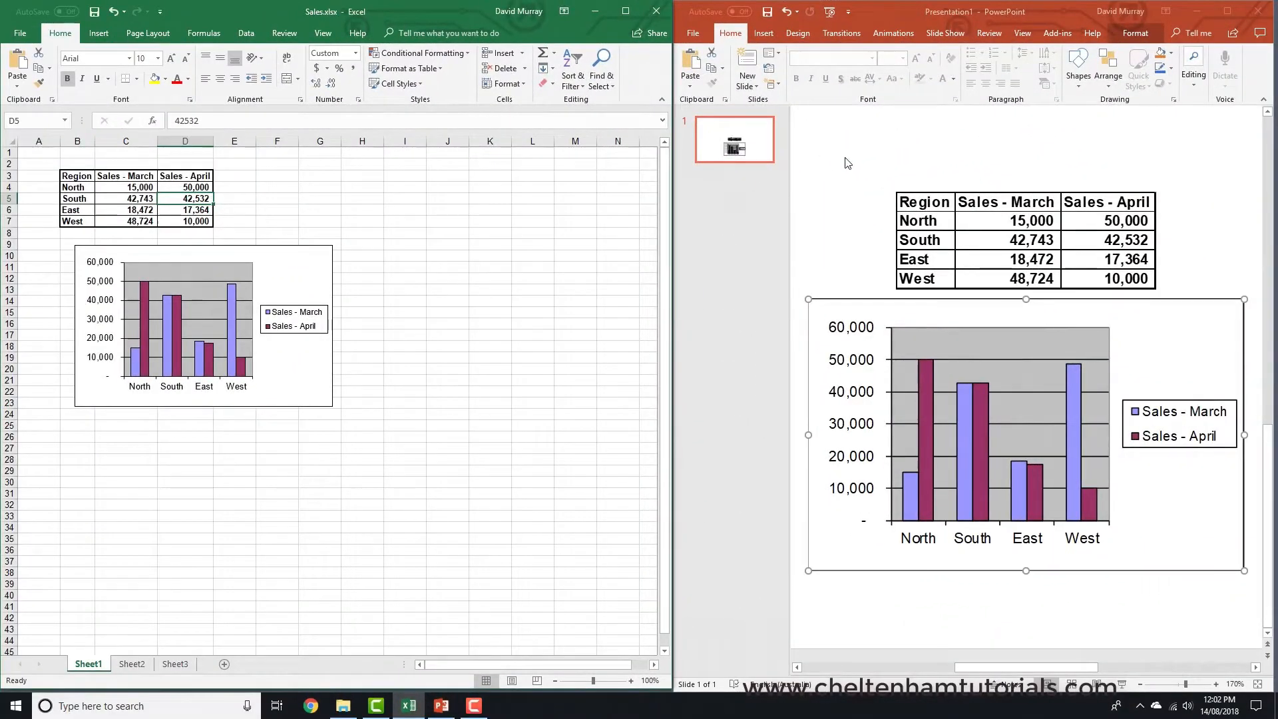
- Save the presentation to This PC in the PowerPoint 365 Foundation folder as test1
left_click(767, 13)
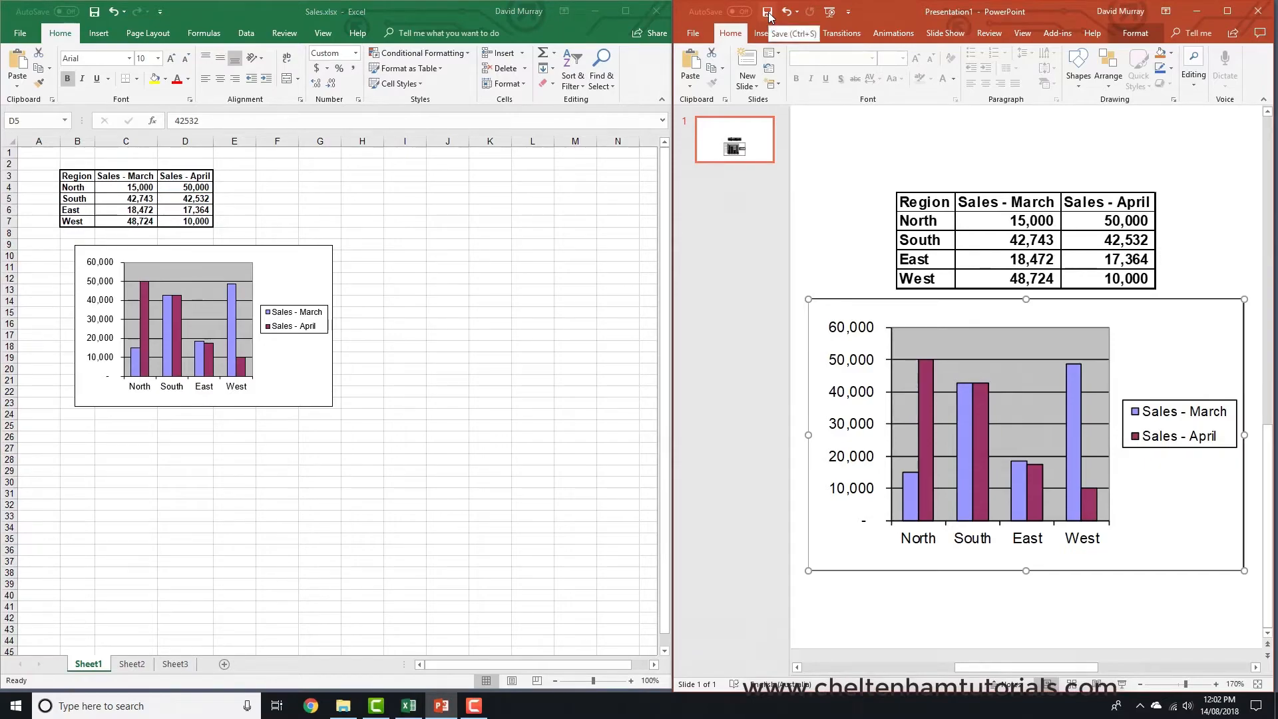
left_click(768, 12)
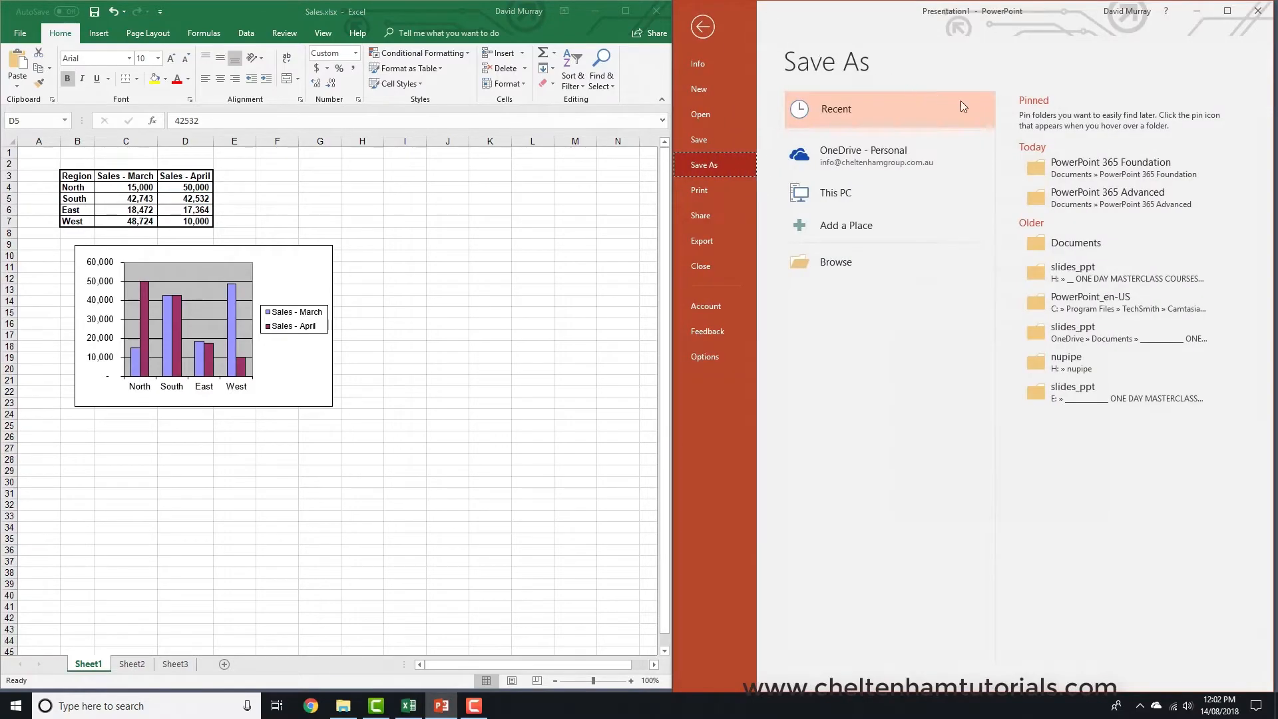
left_click(1028, 167)
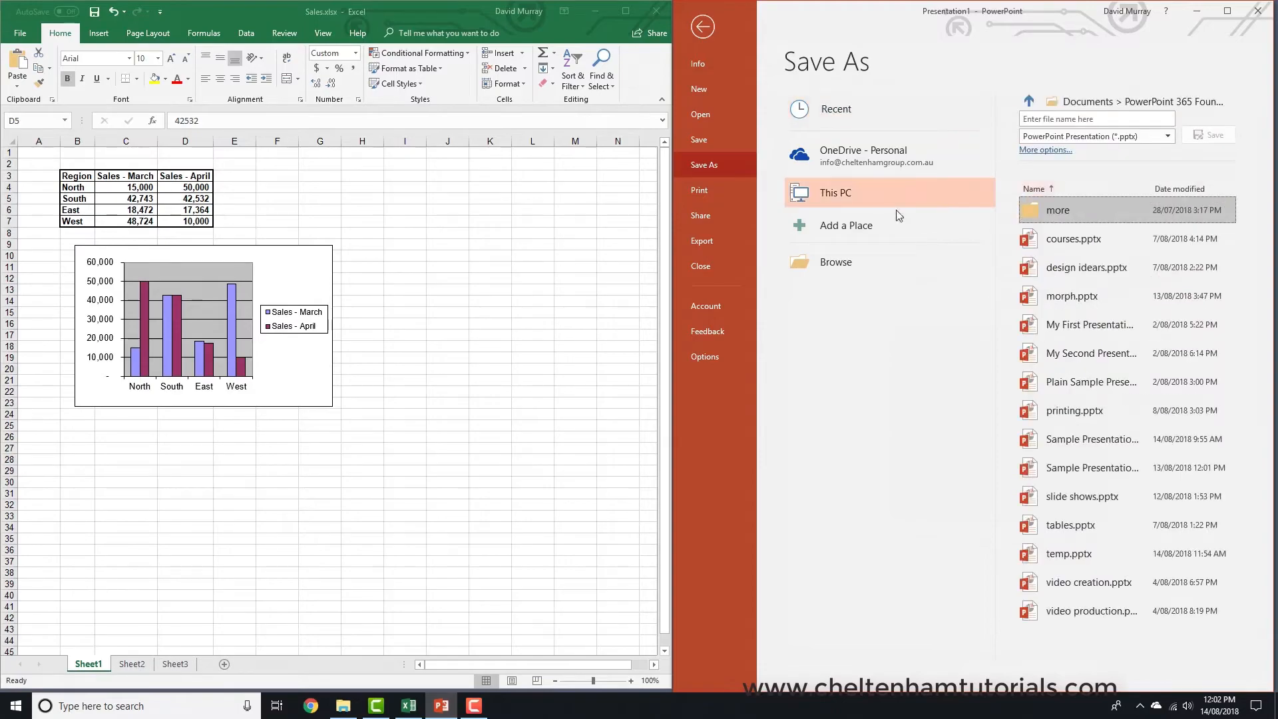
left_click(1053, 120)
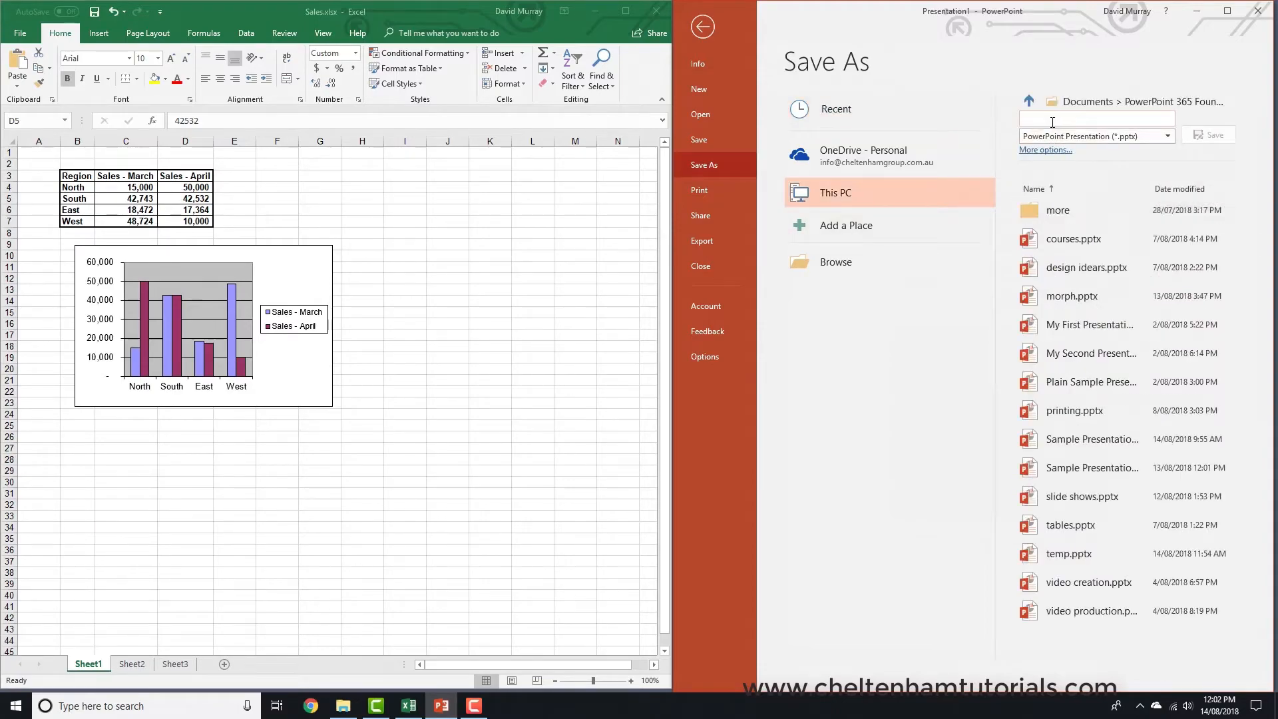
type("test1")
left_click(1211, 138)
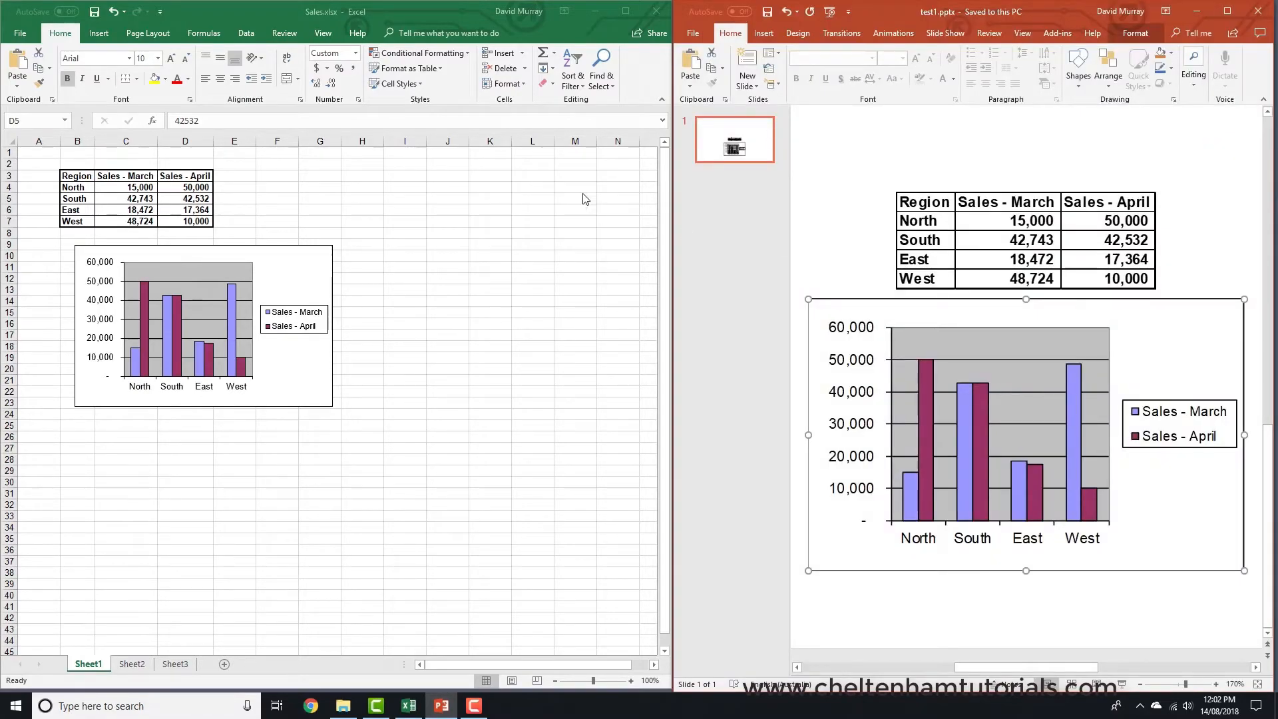
- Change the South March sales figure to 50
left_click(127, 197)
left_click(126, 197)
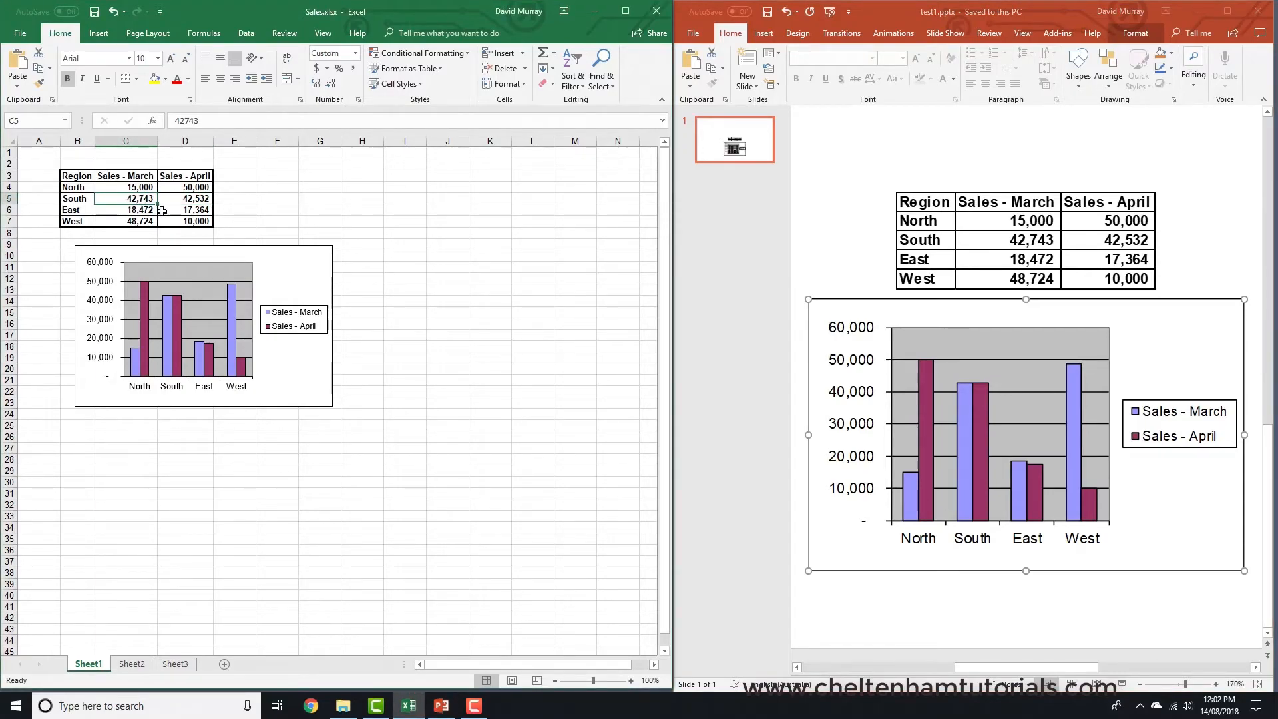
type("50")
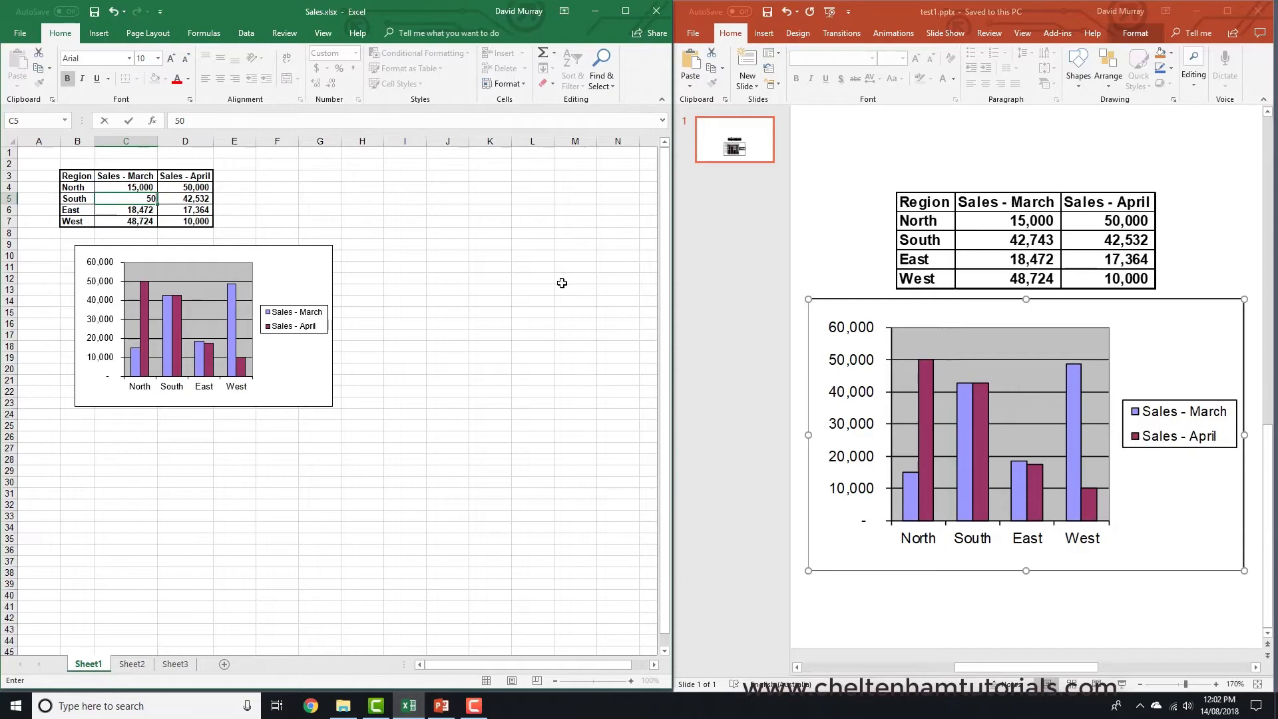
key("Return")
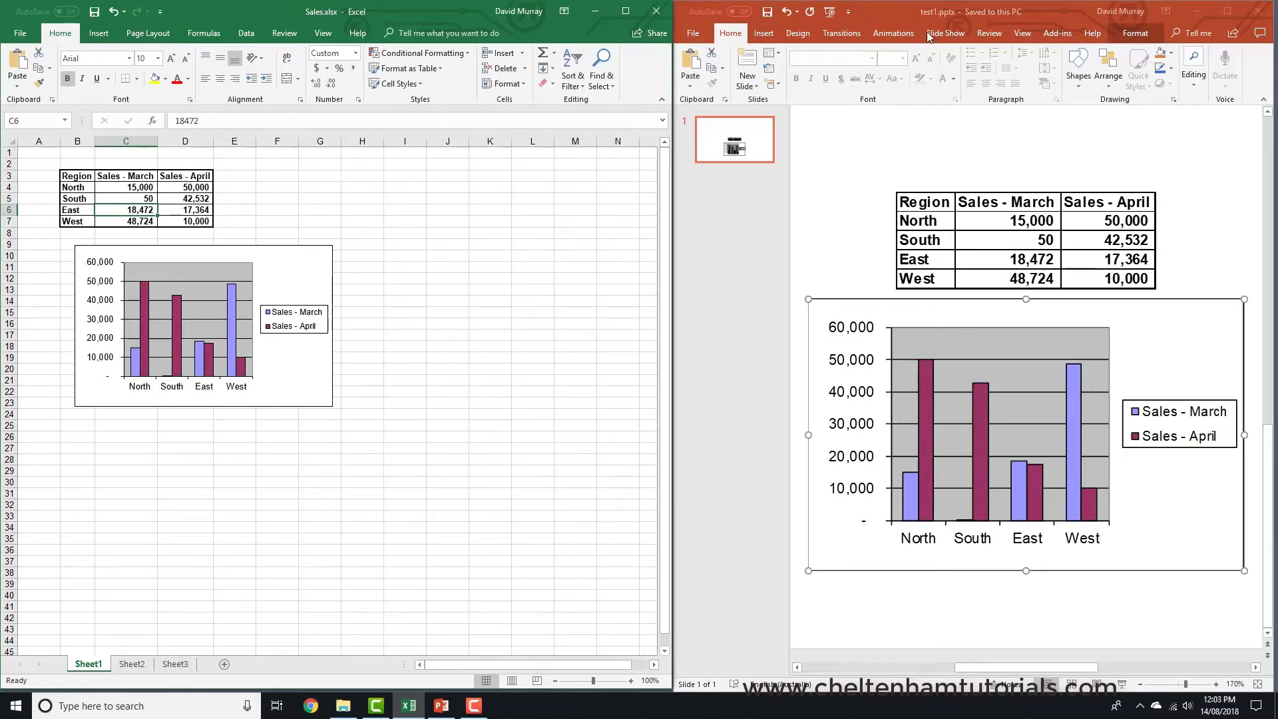
- Open the presentation's Edit Links to Files dialog and break the link to the table range Sheet1!R3C2:R7C4
double_click(901, 9)
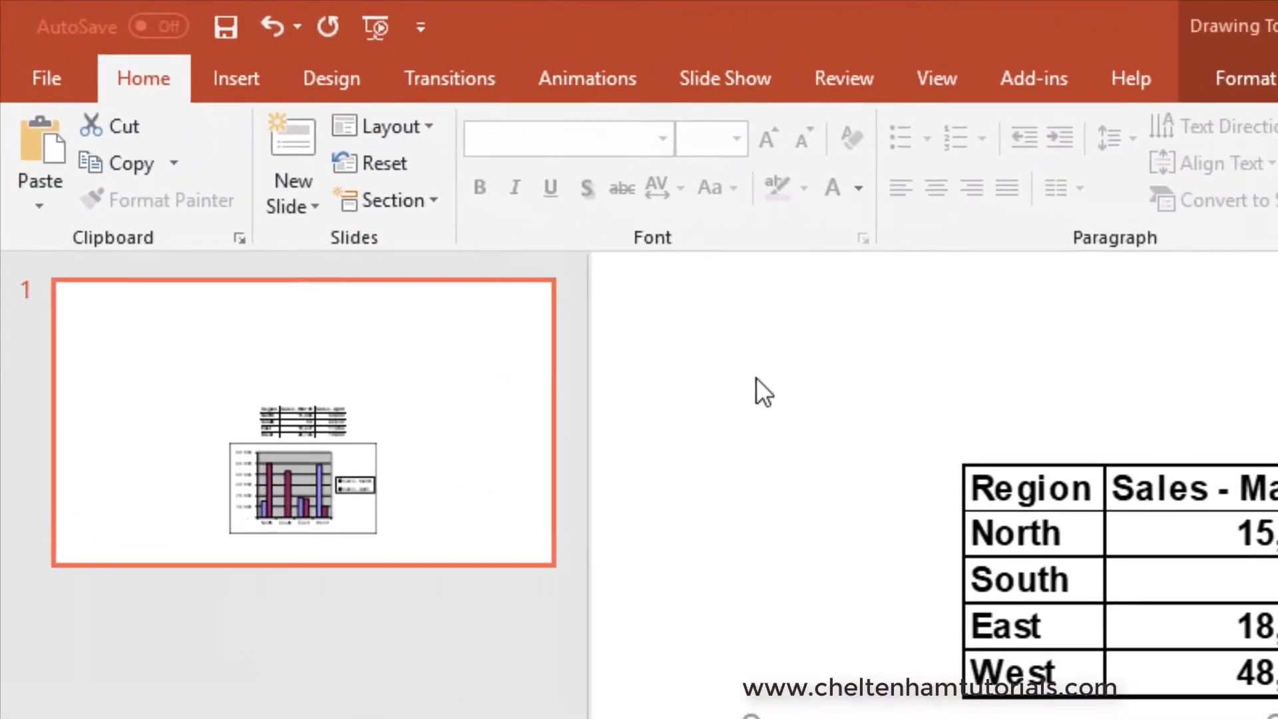
left_click(51, 78)
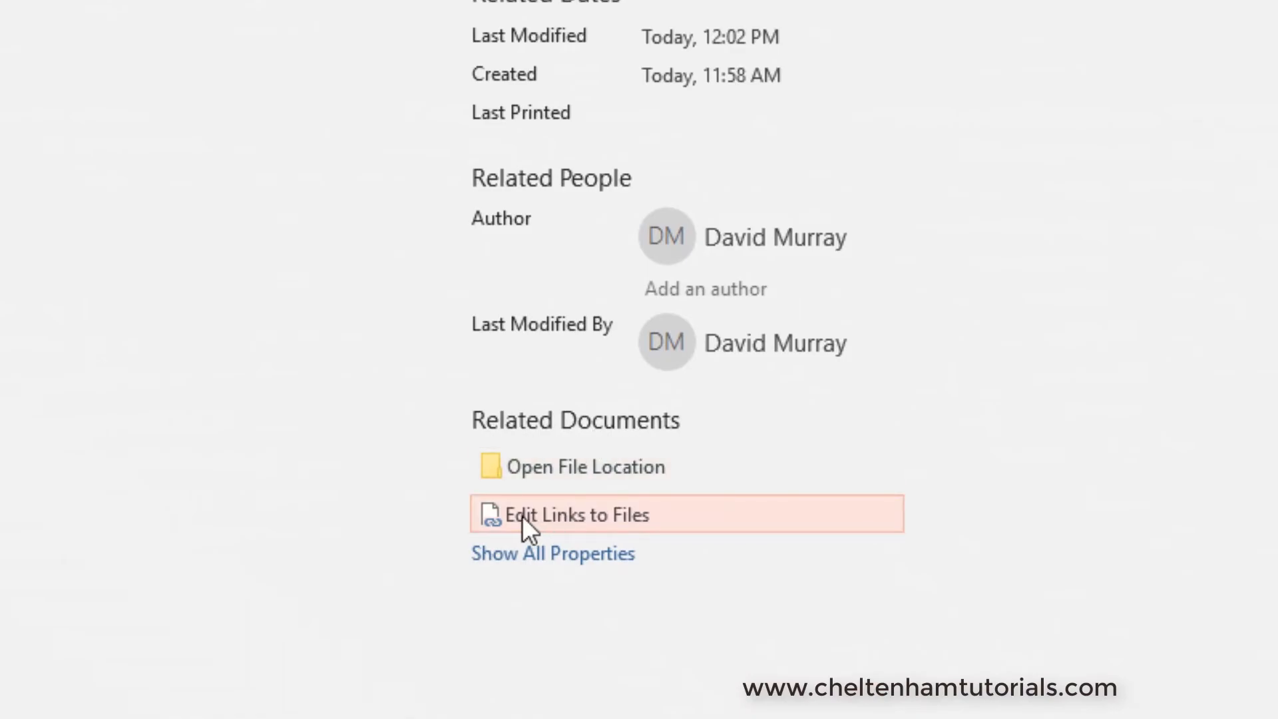
left_click(608, 518)
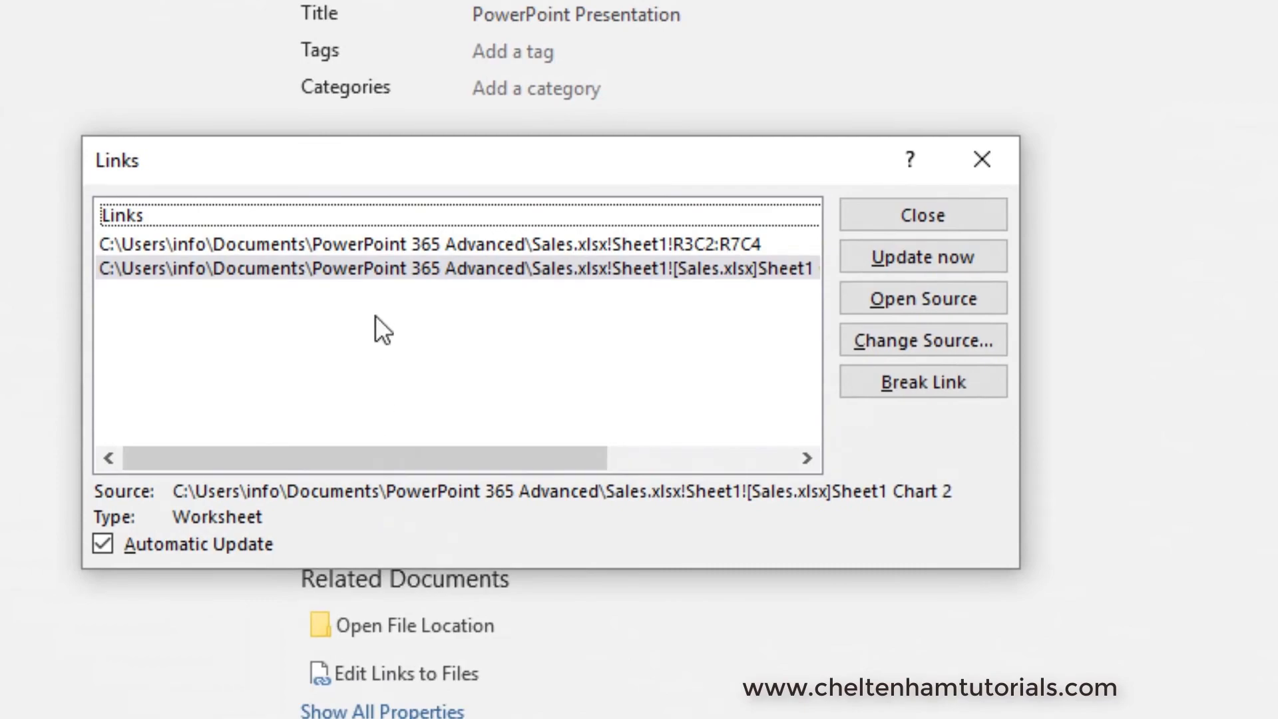
left_click(384, 243)
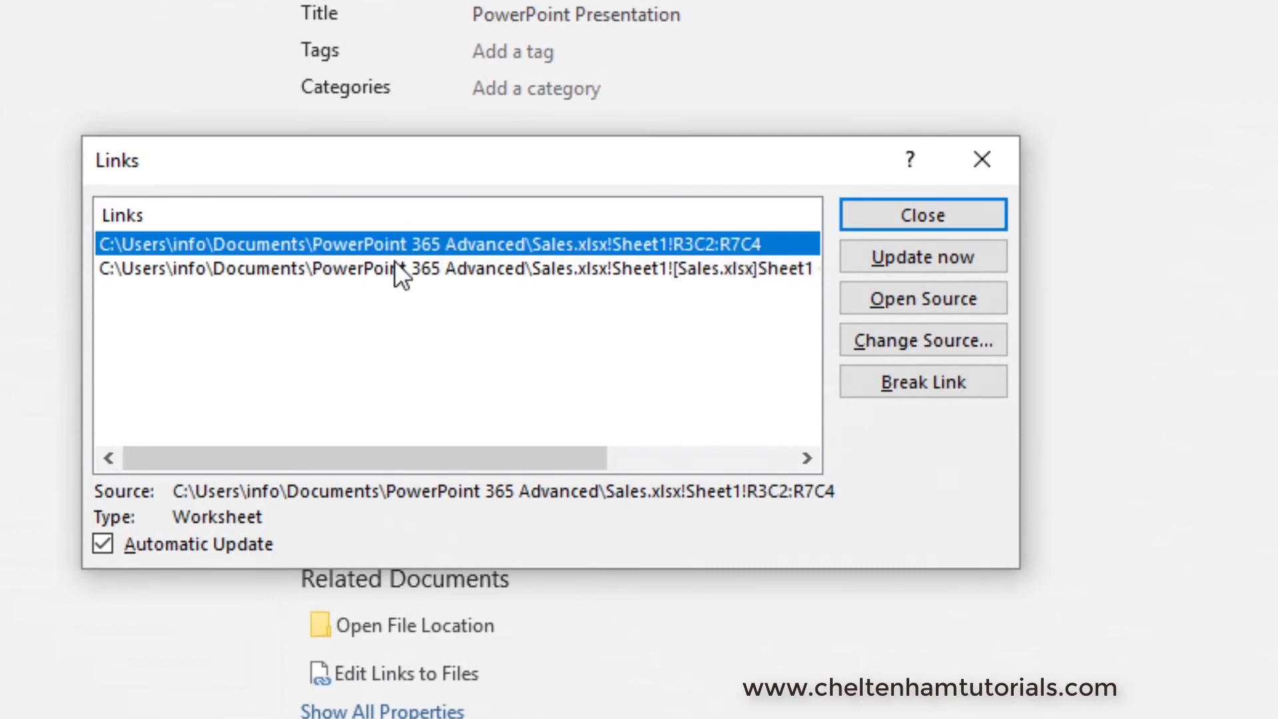
left_click(394, 268)
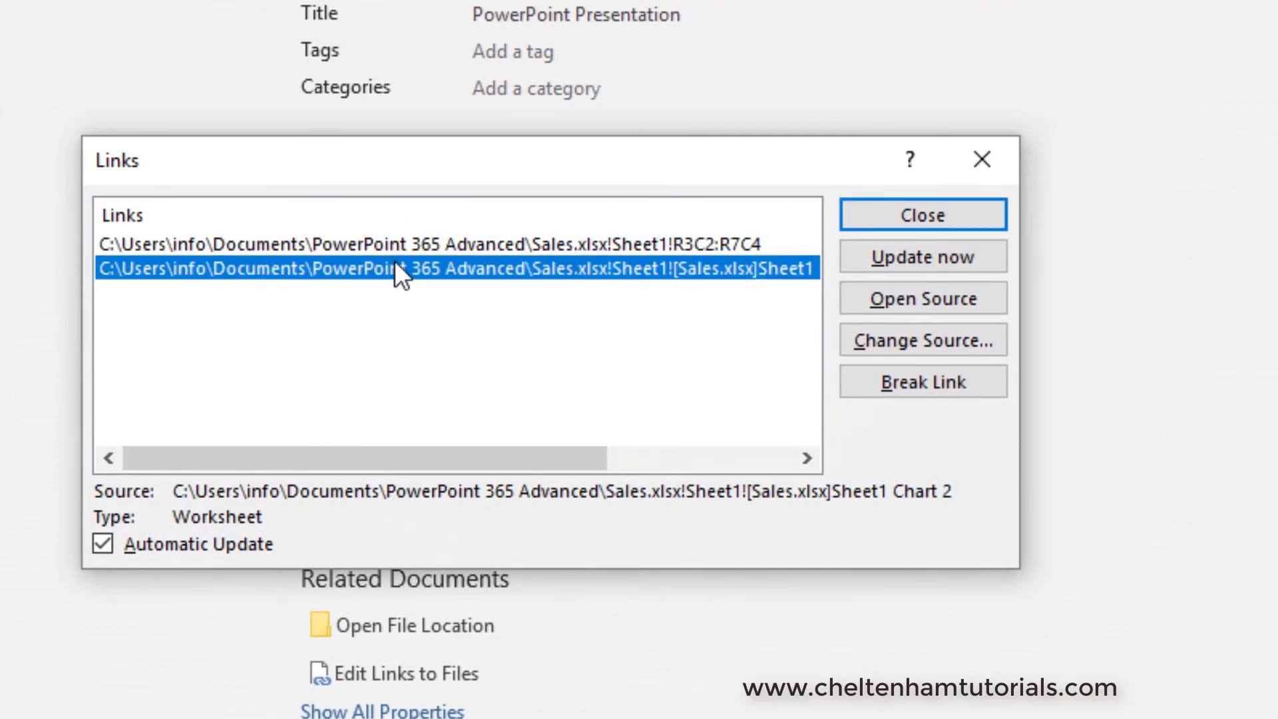
left_click(394, 243)
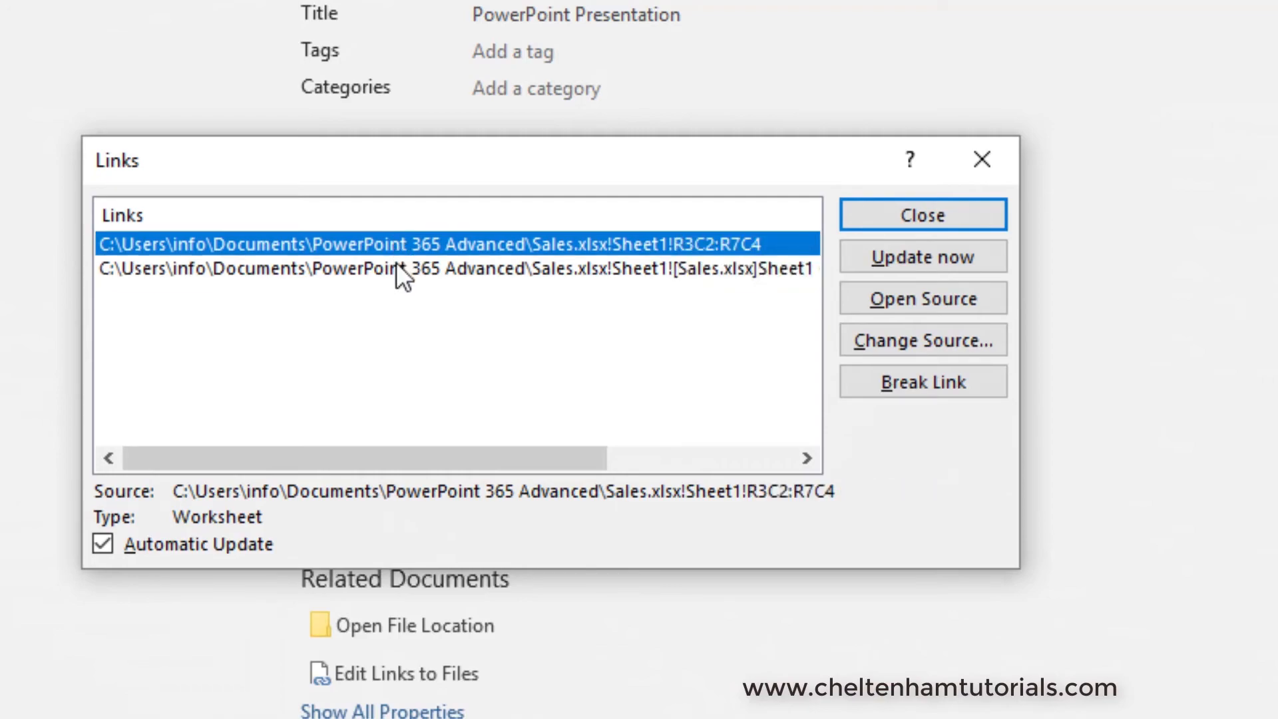
left_click(397, 269)
left_click(397, 245)
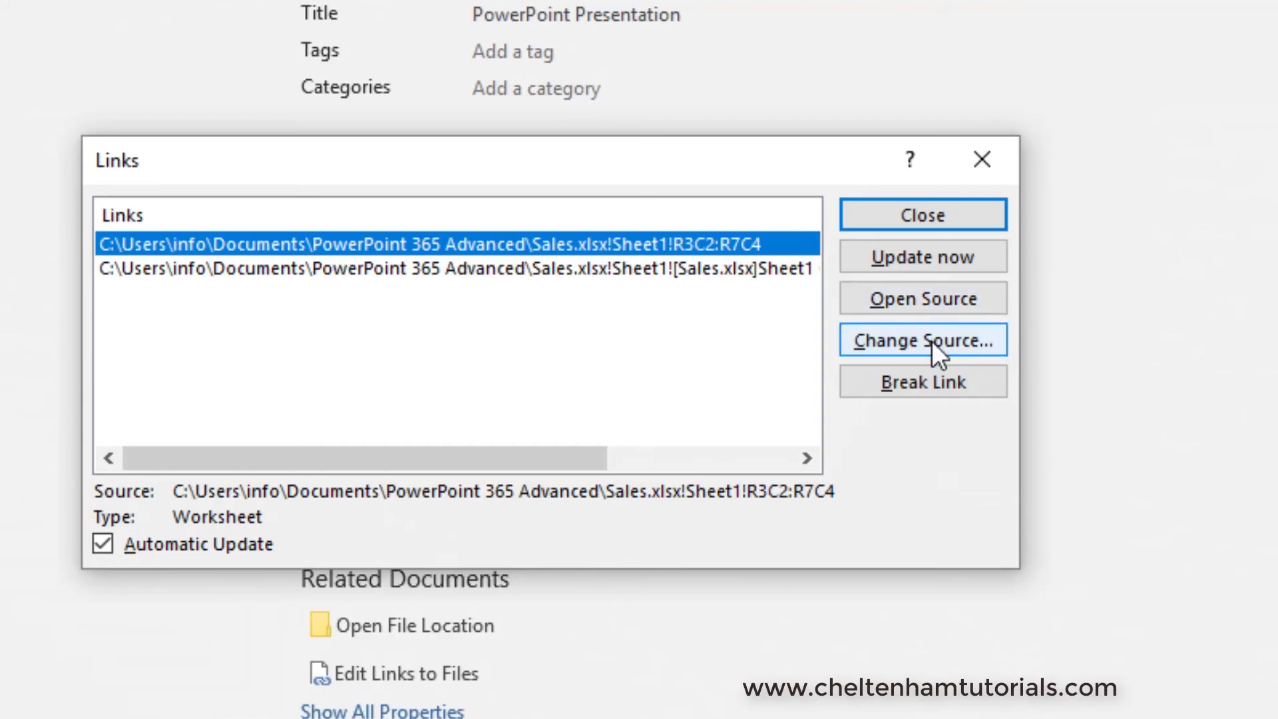
left_click(926, 381)
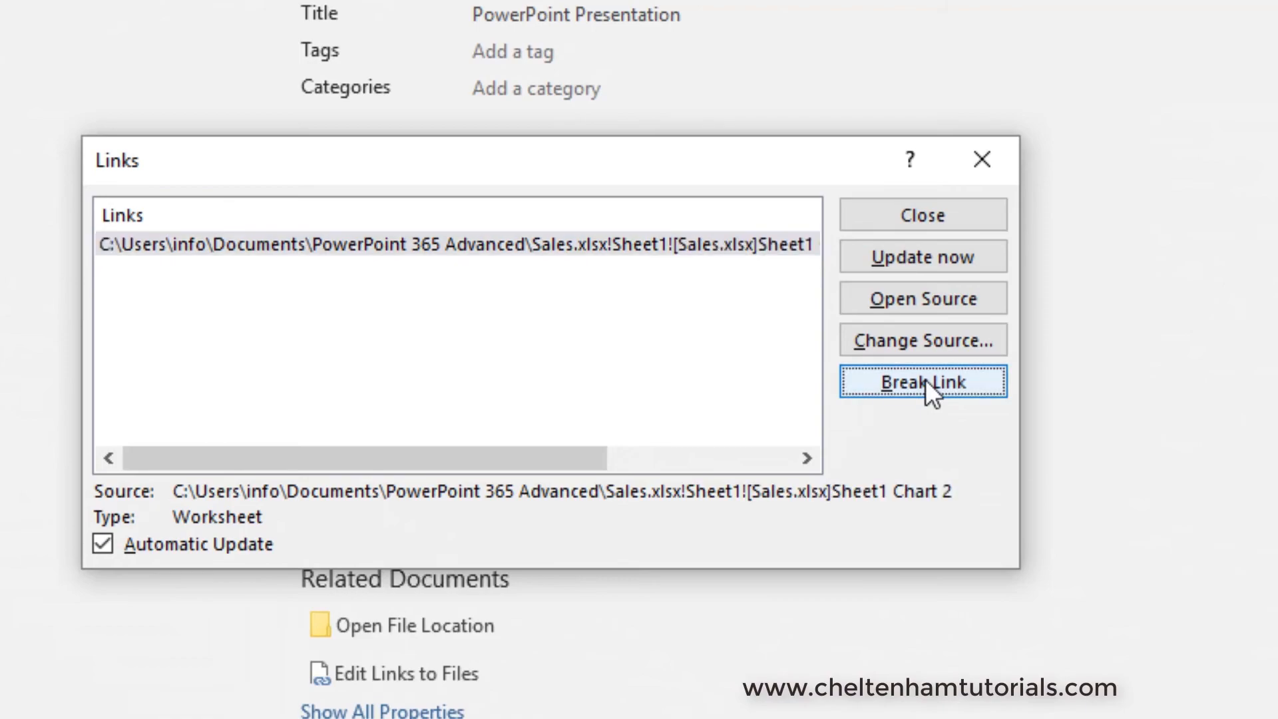
left_click(918, 214)
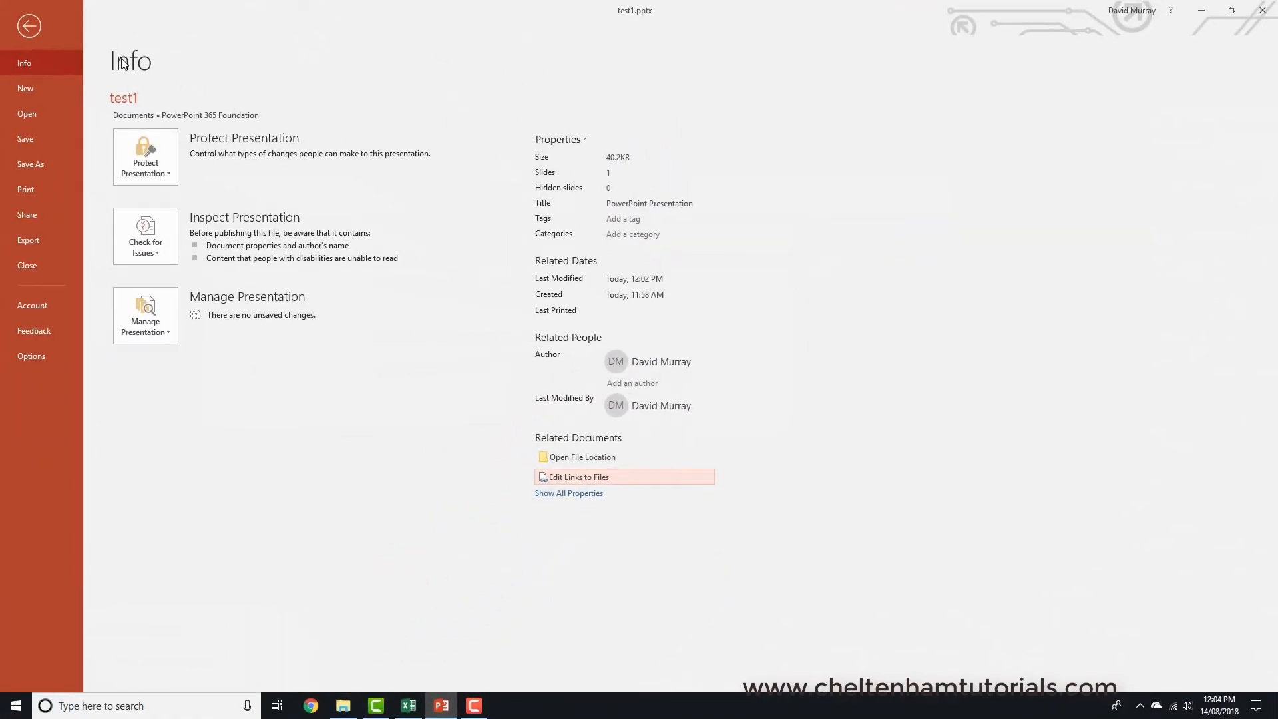
left_click(33, 30)
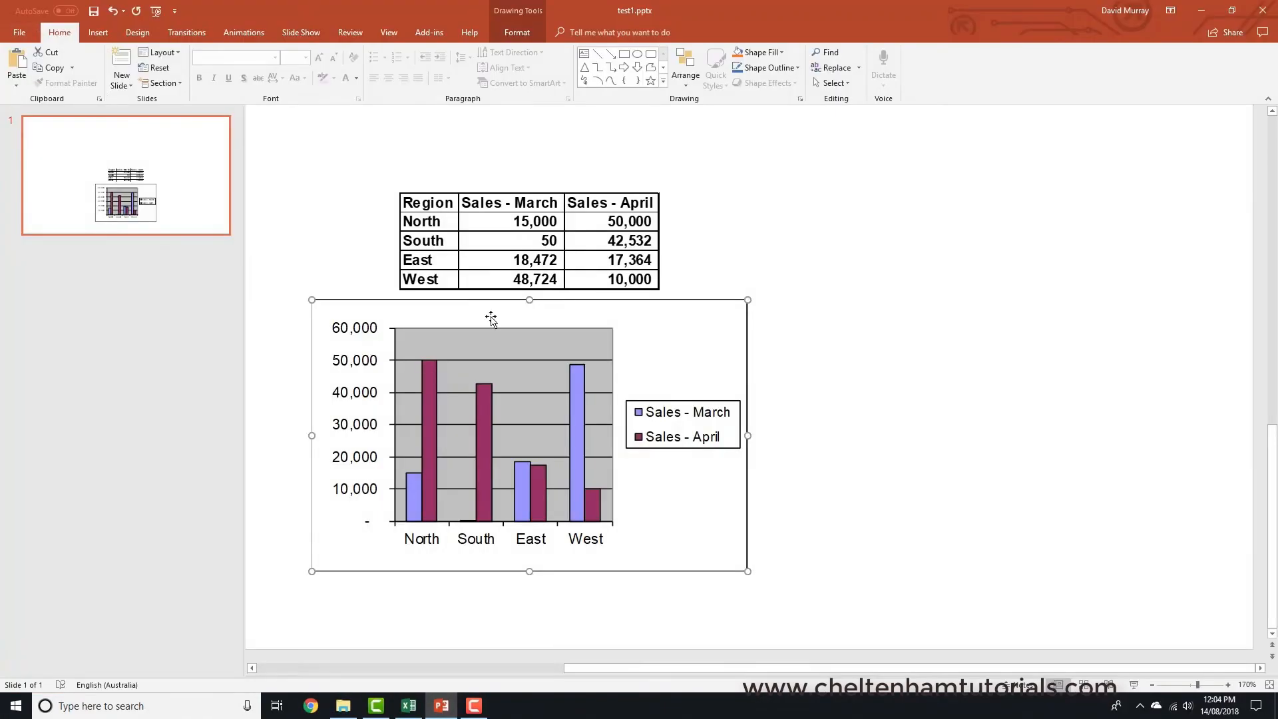